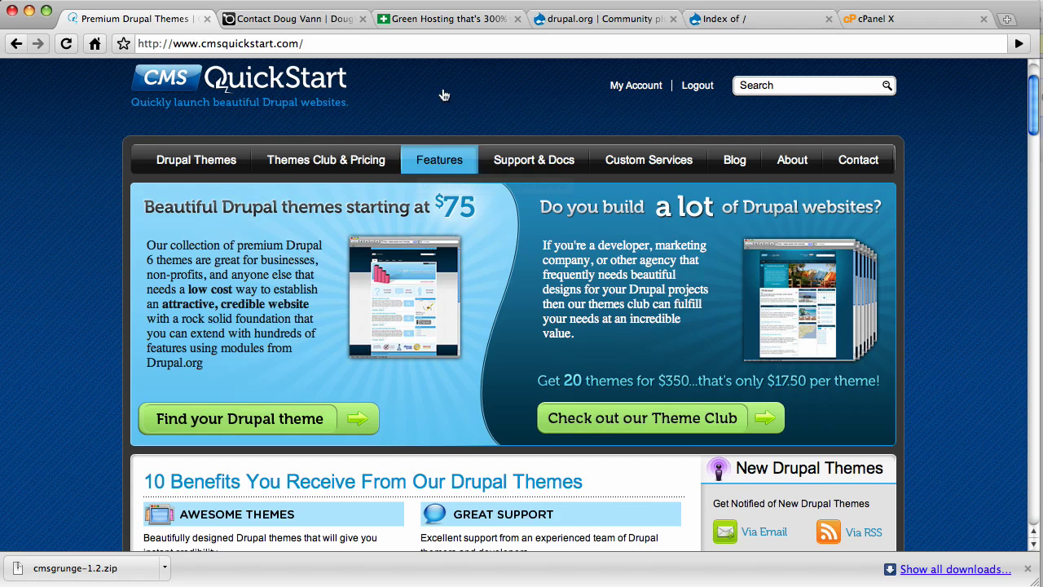
Review the GreenGeeks hosting and CMS QuickStart theme pages, ending on the DougVann.com contact page.
click(440, 19)
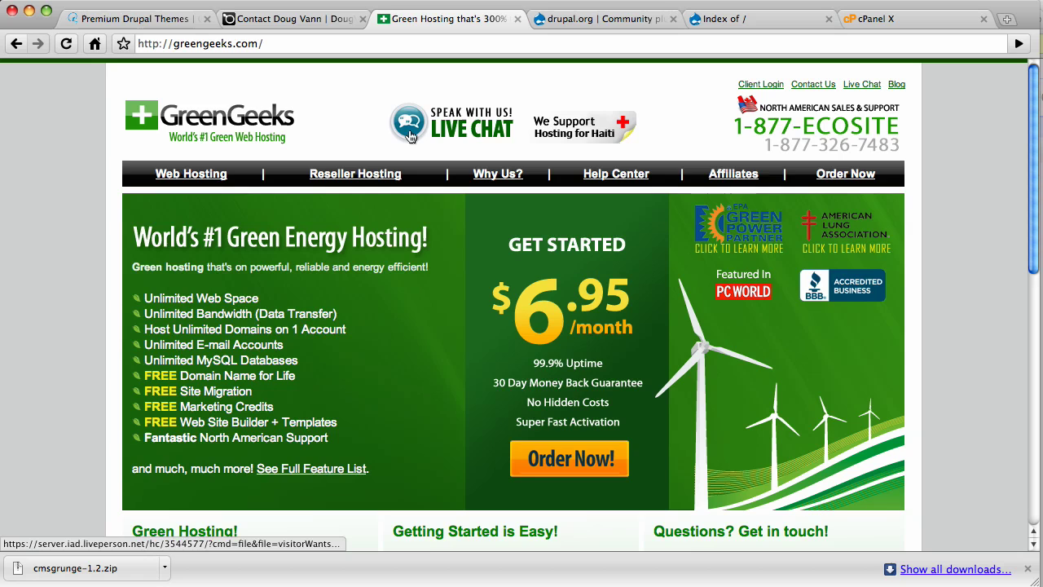
click(144, 20)
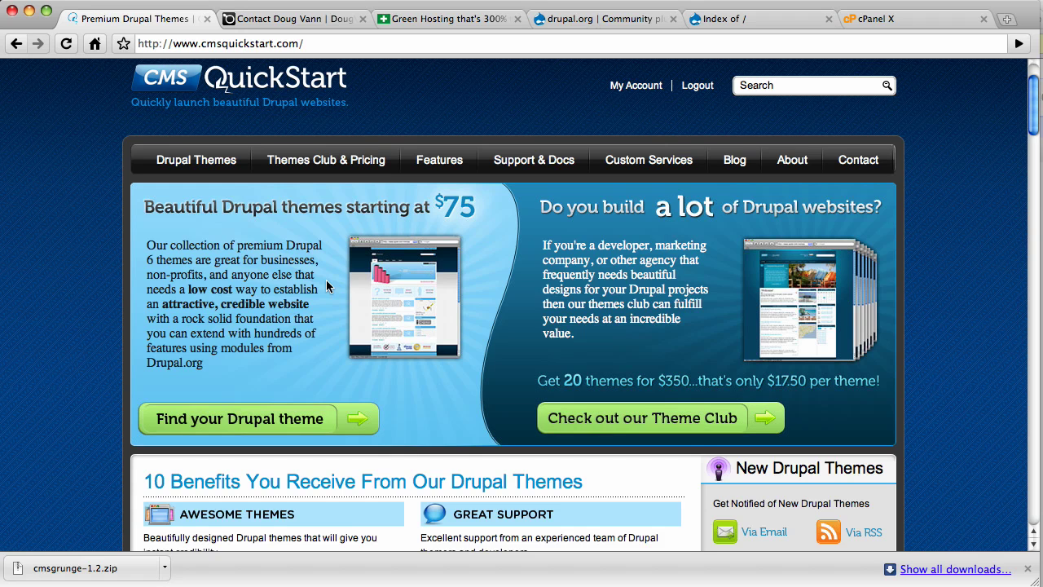
scroll(403, 320, down, 5)
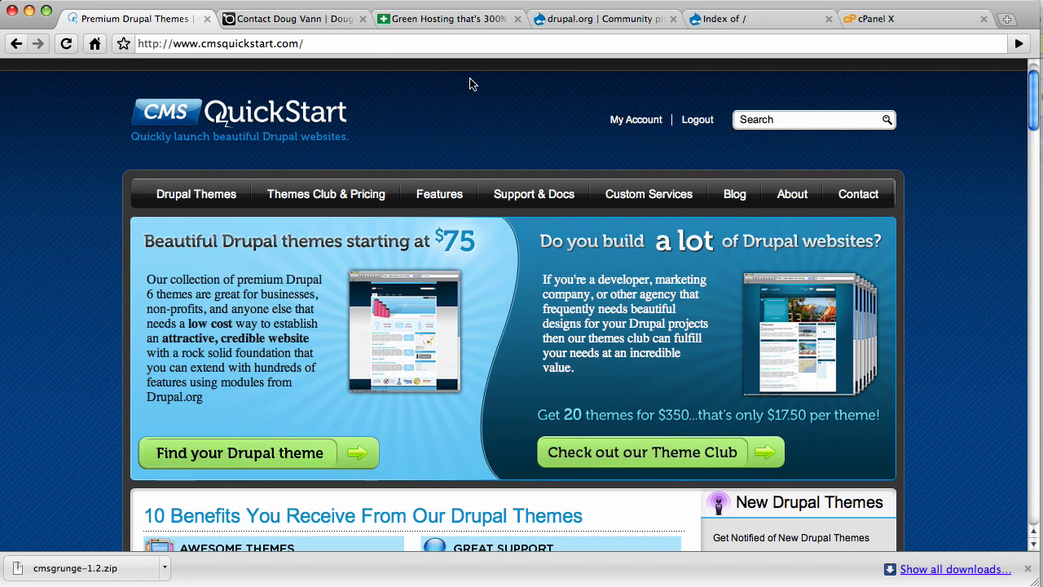
click(283, 20)
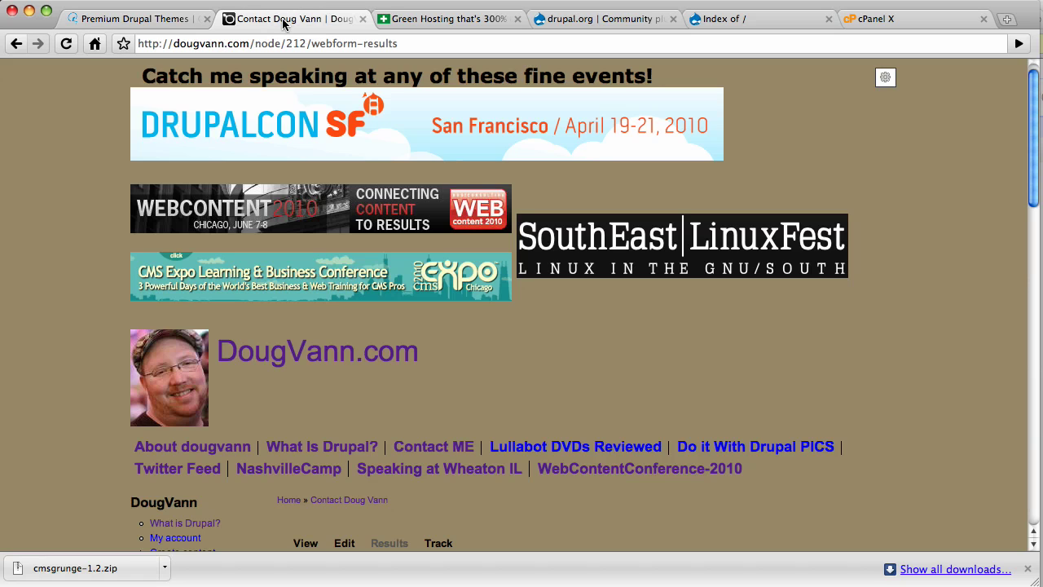
Go to the drupal.org/project/drupal project page.
click(600, 20)
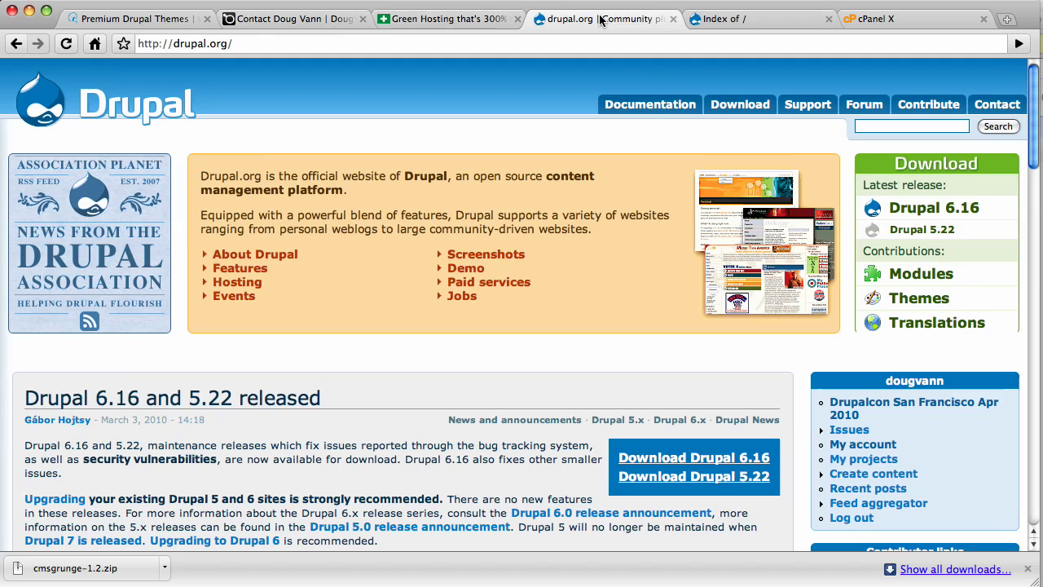
click(318, 50)
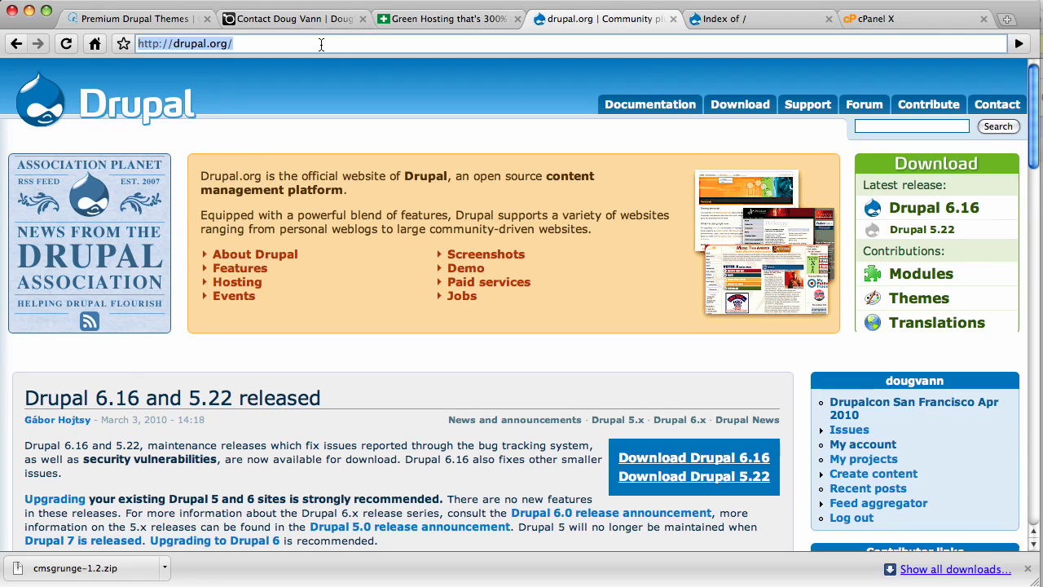
key(Right)
text(p)
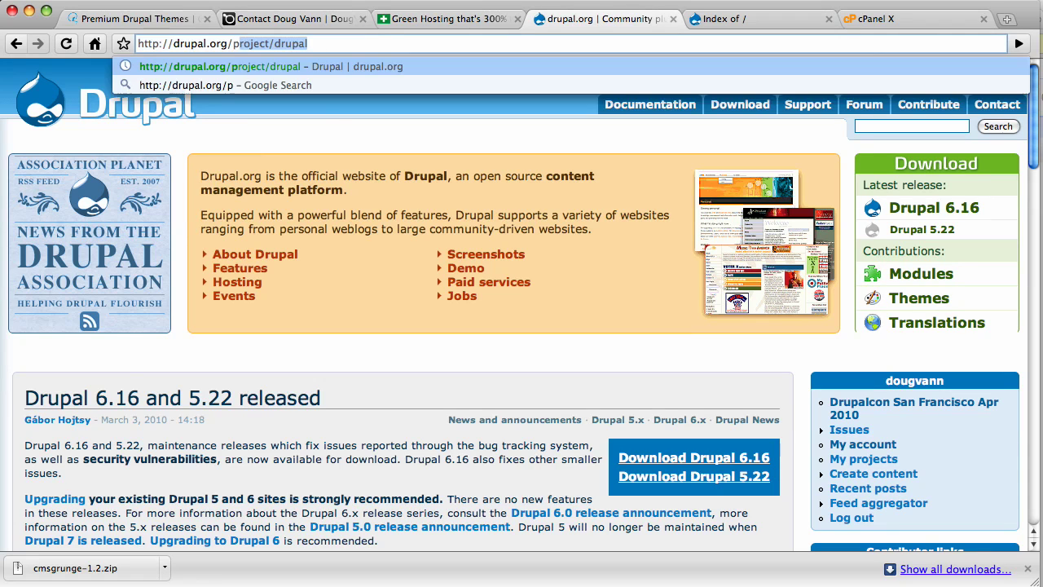
text(ro)
key(Right)
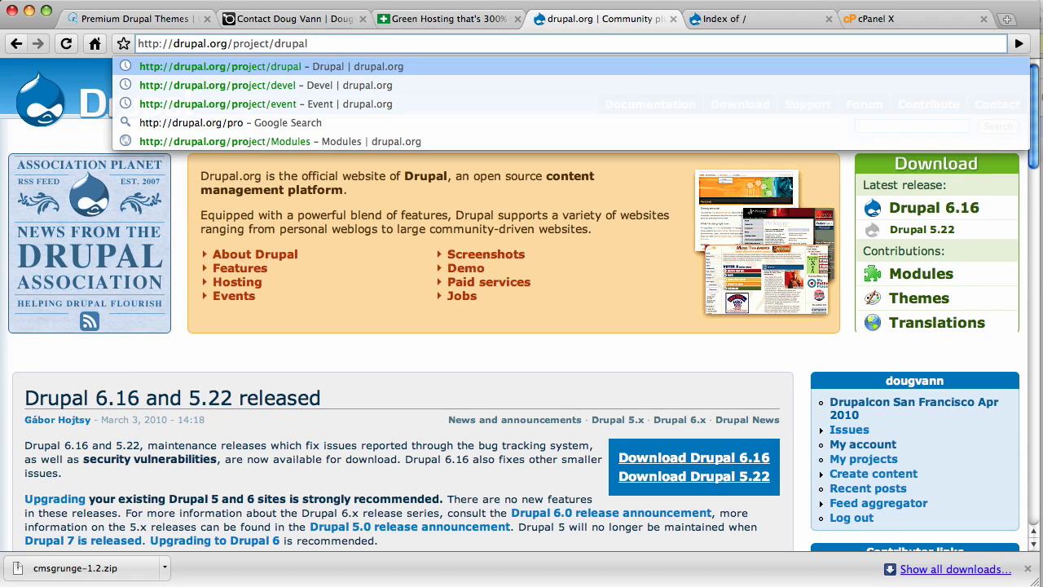
key(Return)
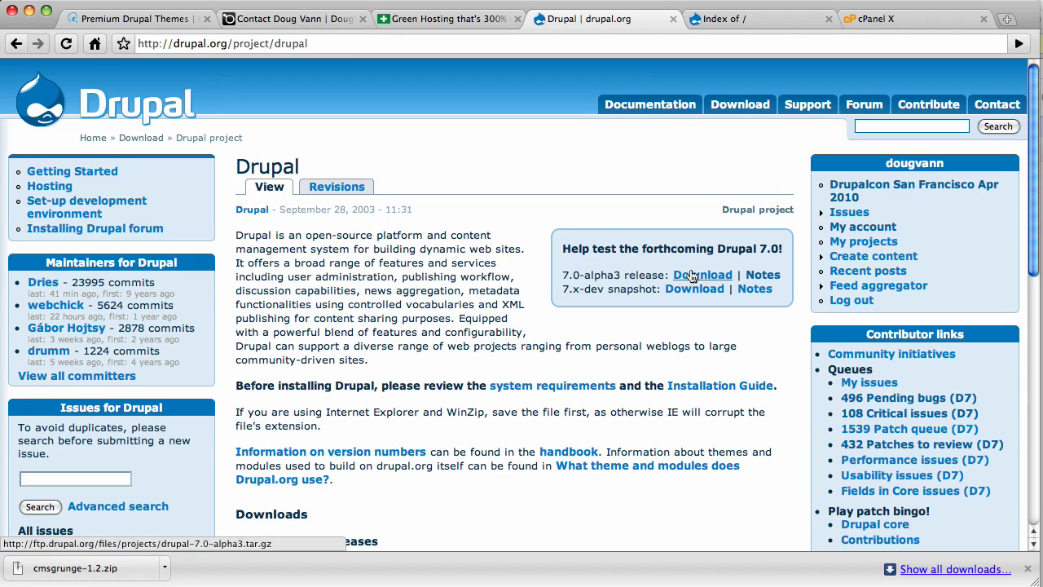
Download the Drupal 7.0-alpha3 release archive into Sites > cms500.
click(696, 276)
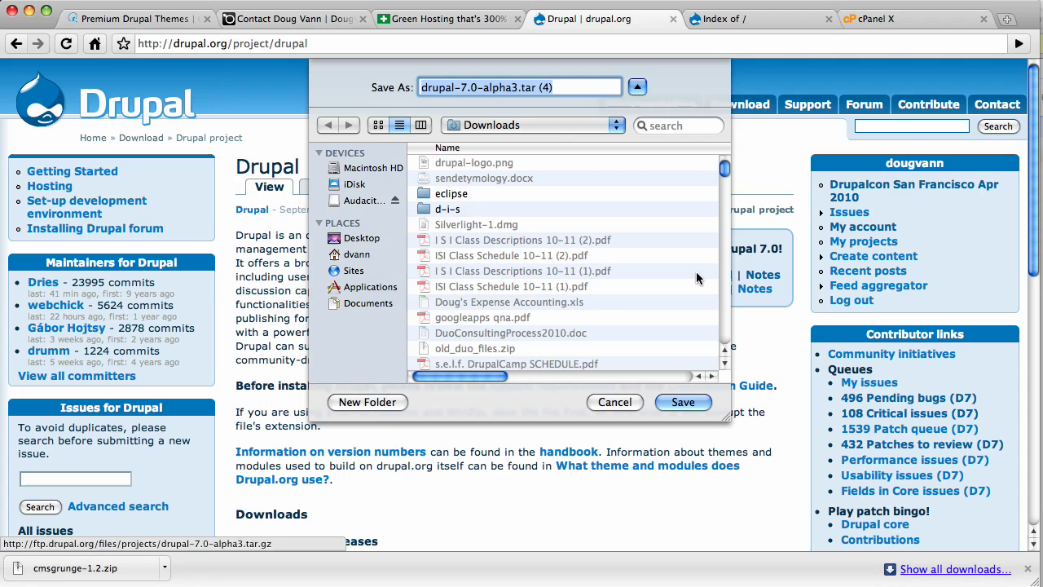
click(349, 275)
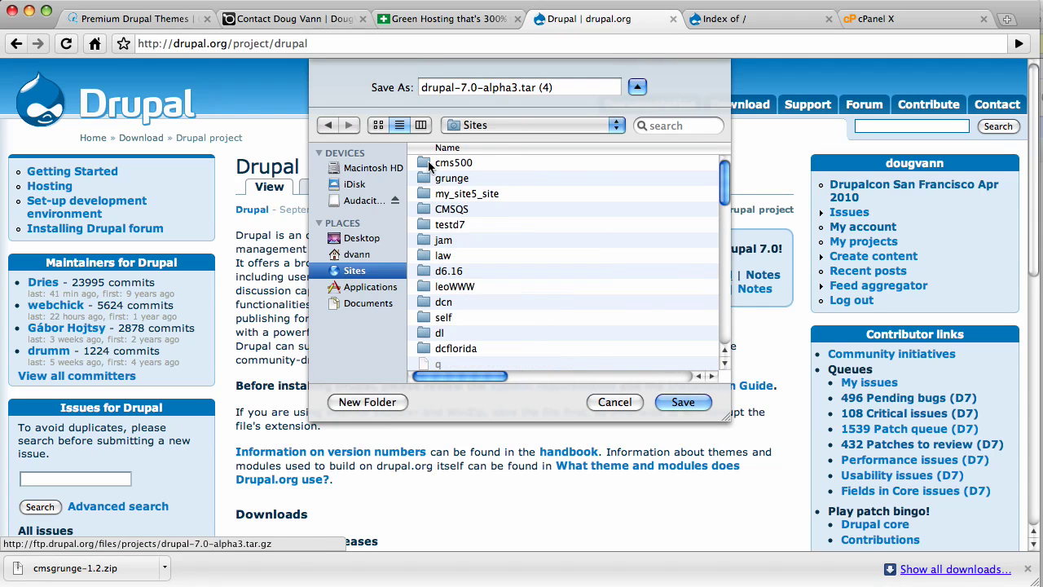
double_click(447, 163)
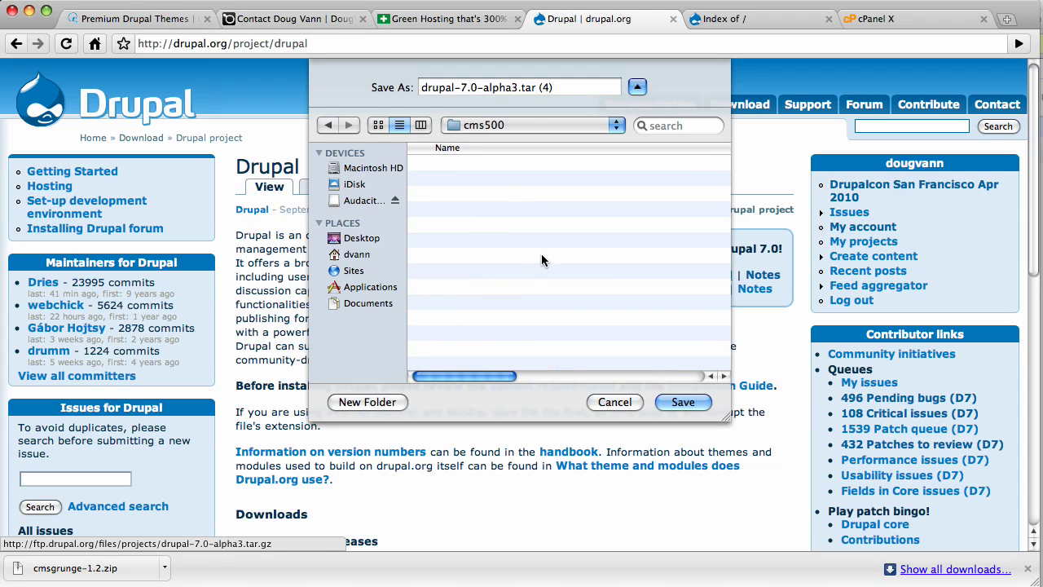
click(683, 402)
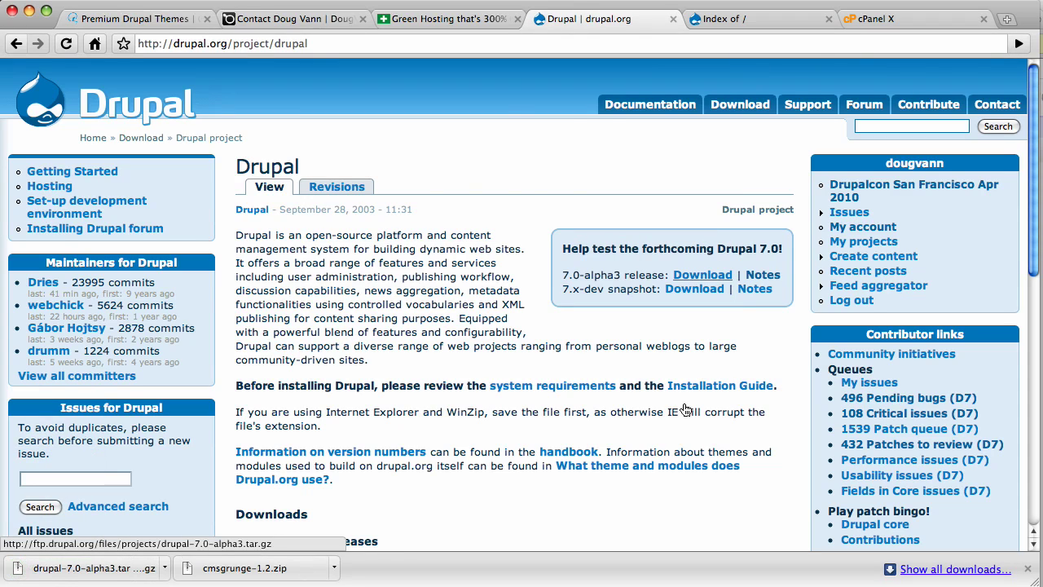
key(super+Tab)
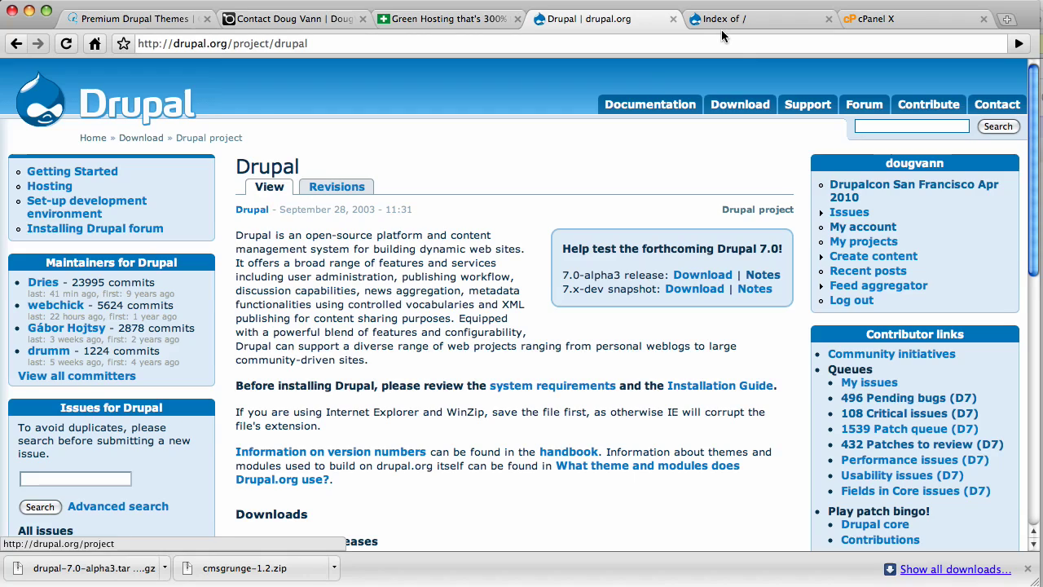
Check that cms500.com still shows an empty Index of / listing, then return to FileZilla.
click(724, 21)
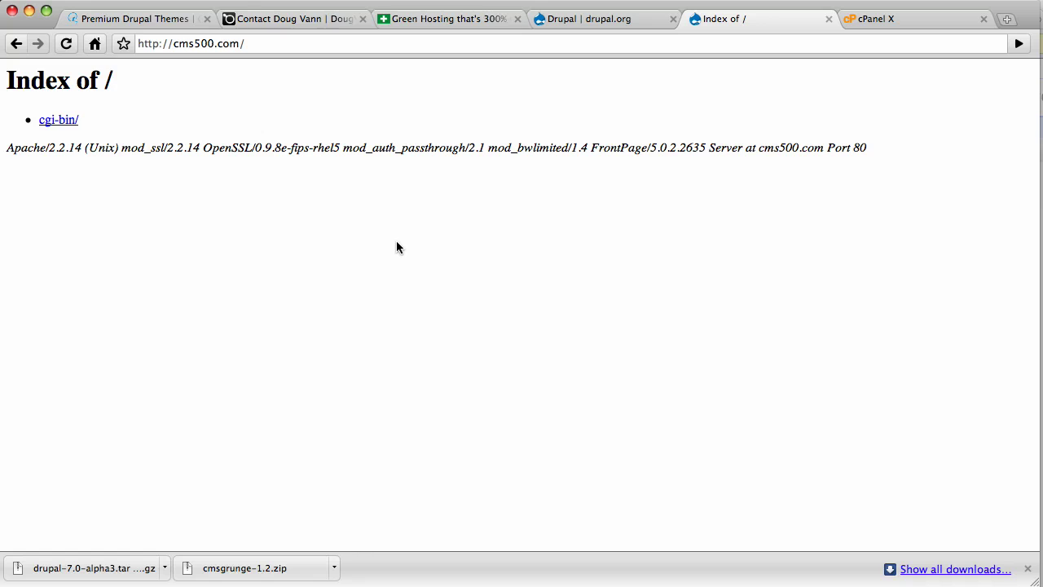
key(super+Tab)
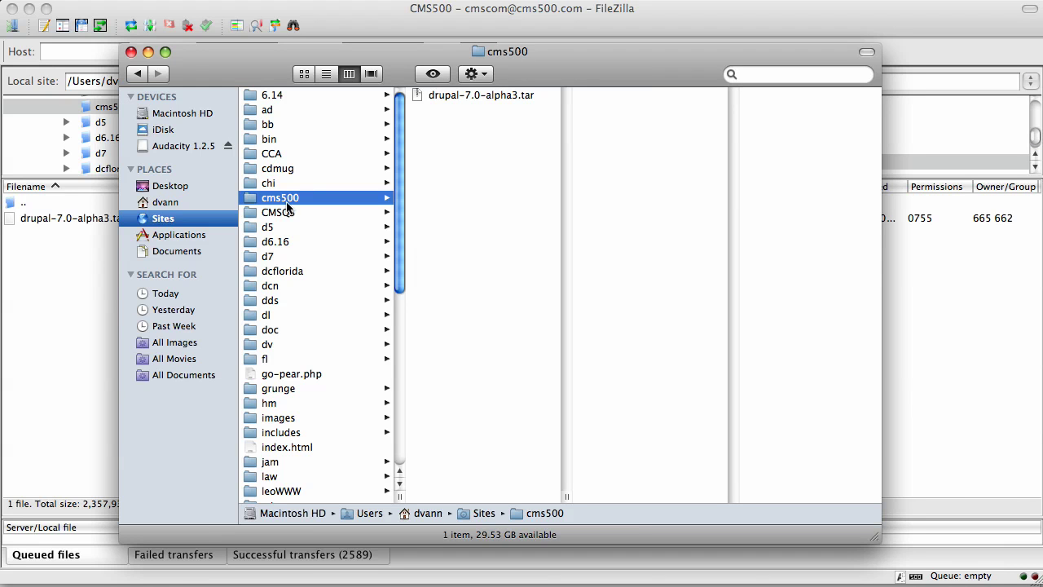
Extract drupal-7.0-alpha3.tar in Finder into the drupal-7.0-alpha3 2 folder.
click(481, 95)
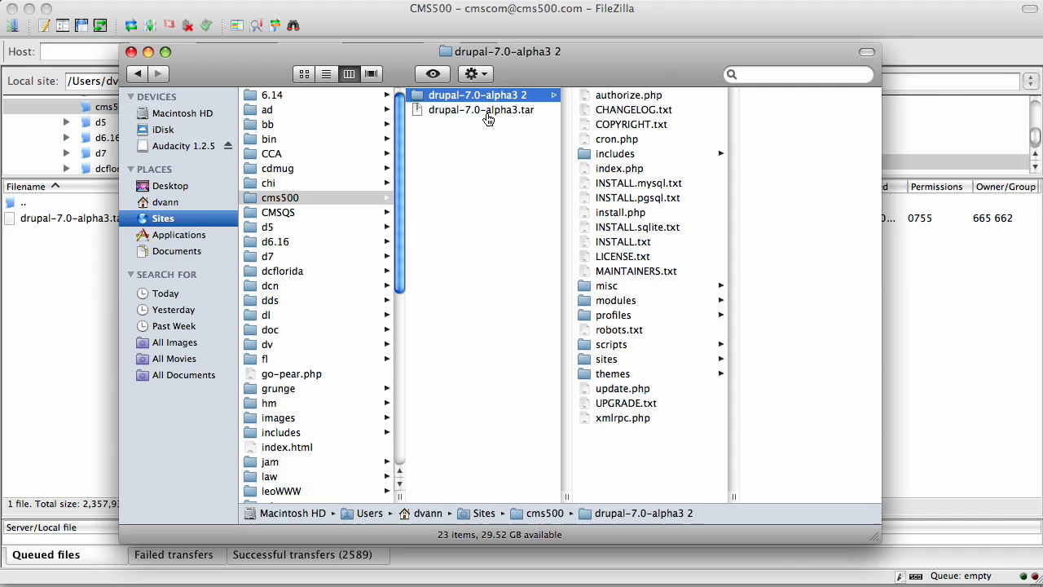
key(super+Tab)
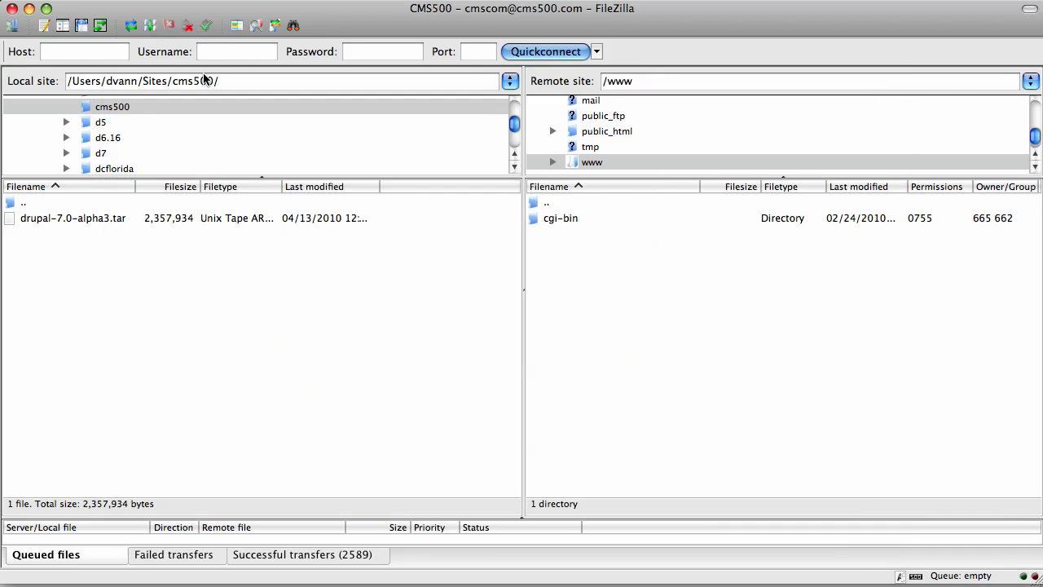
Show the unpacked drupal-7.0-alpha3 2 folder locally beside the remote /www folder.
click(131, 25)
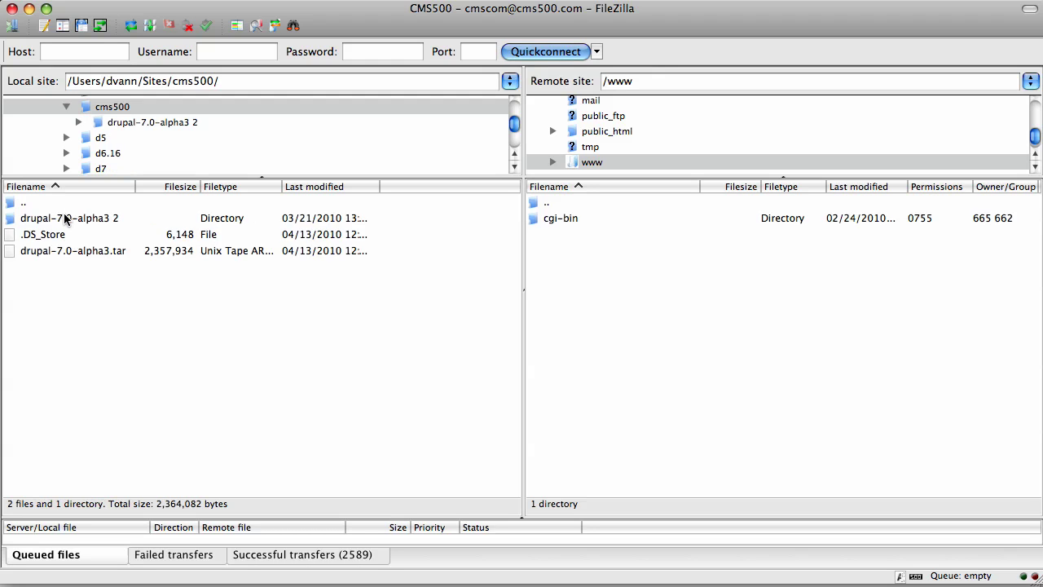
double_click(17, 219)
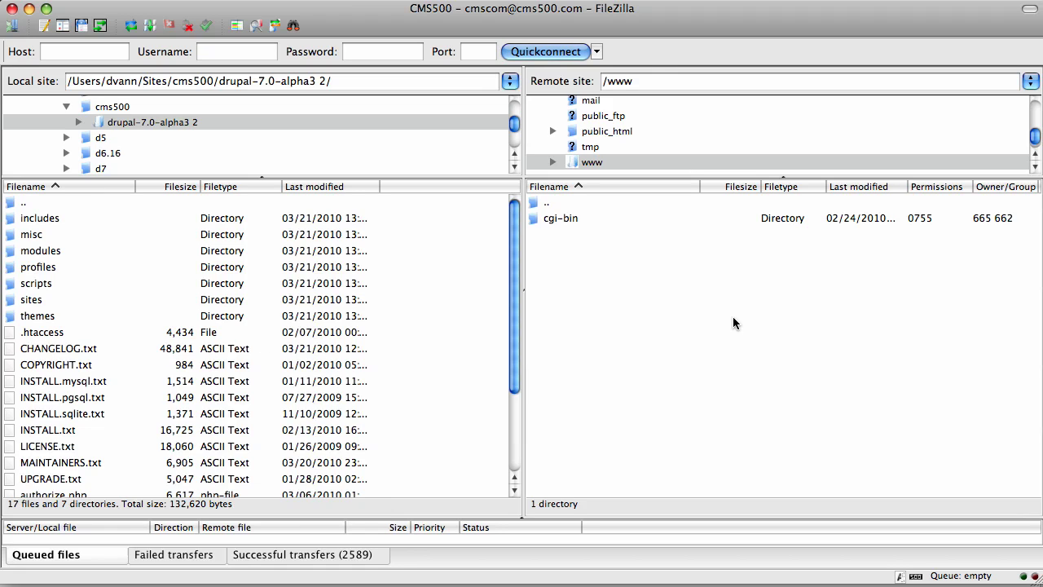
click(601, 131)
click(585, 161)
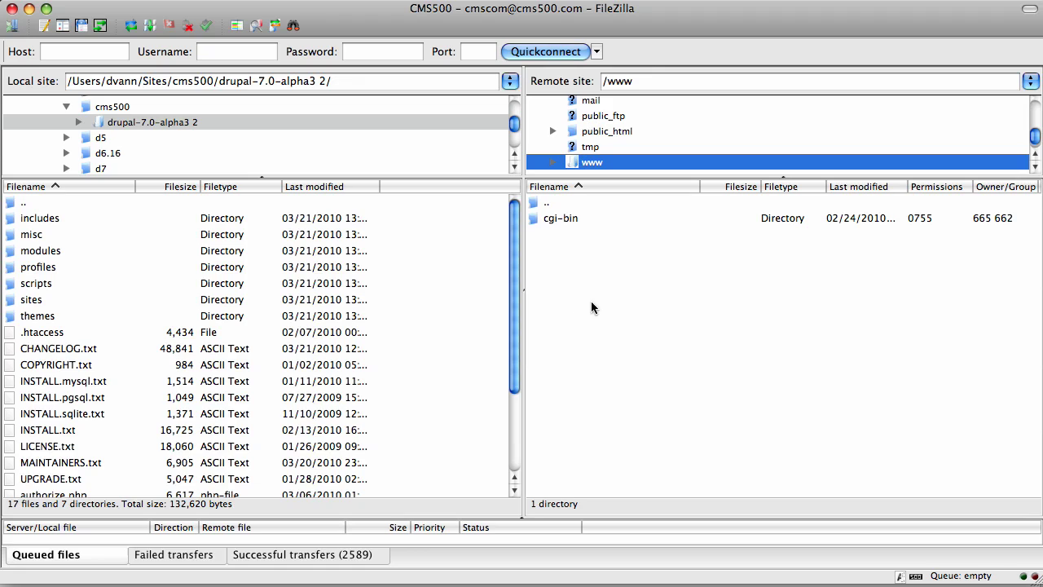
click(621, 310)
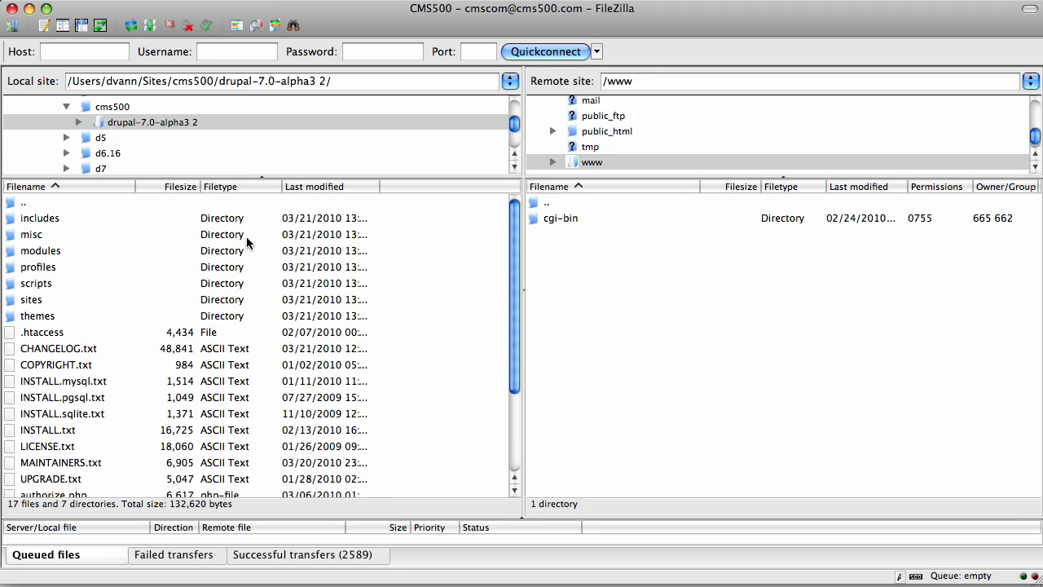
click(37, 216)
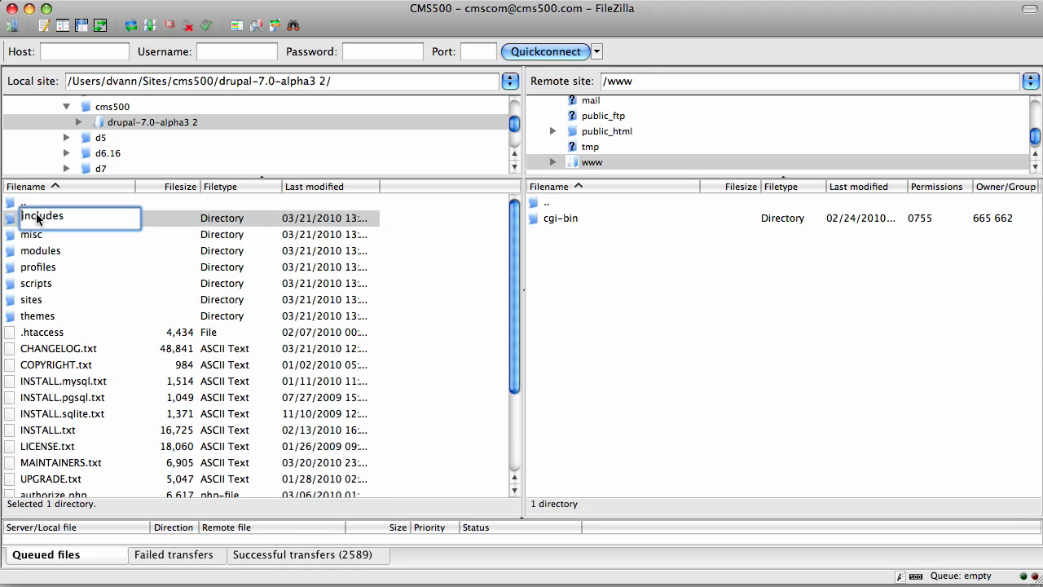
click(14, 225)
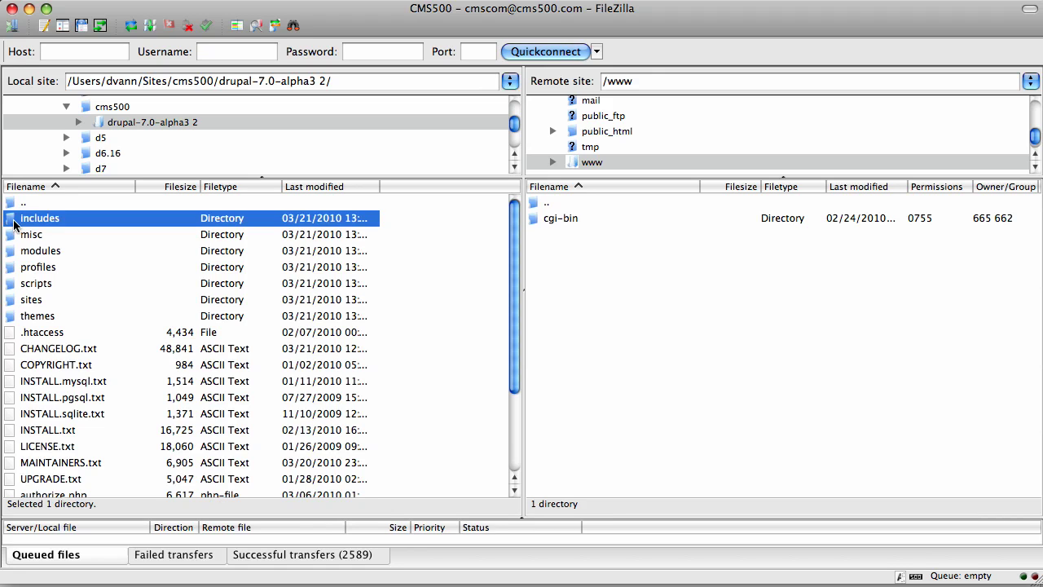
key(shift+Down)
key(shift+Down)
key(shift+Down)
key(shift+Down)
key(shift+Down)
key(shift+Down)
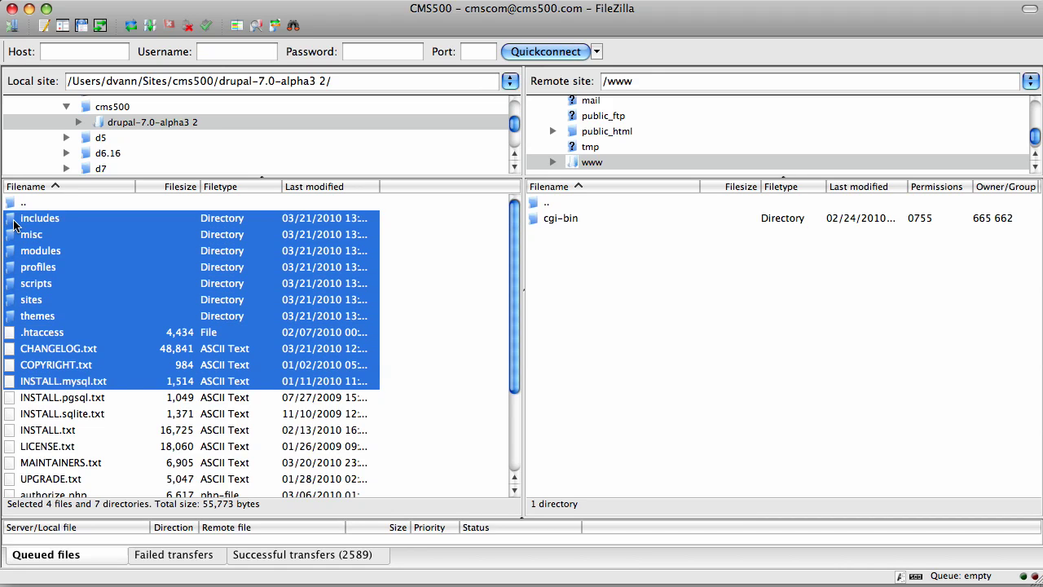
key(shift+Down)
key(shift+Down)
key(shift+Down)
key(shift+Down)
key(shift+Down)
key(shift+Down)
key(shift+Down)
key(shift+Down)
key(shift+Down)
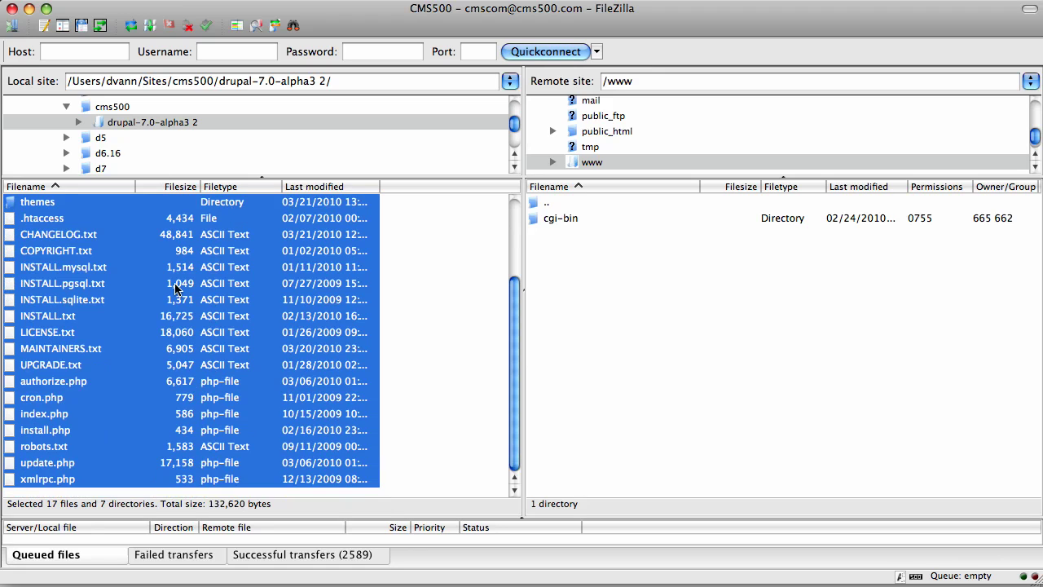
drag(146, 288, 755, 335)
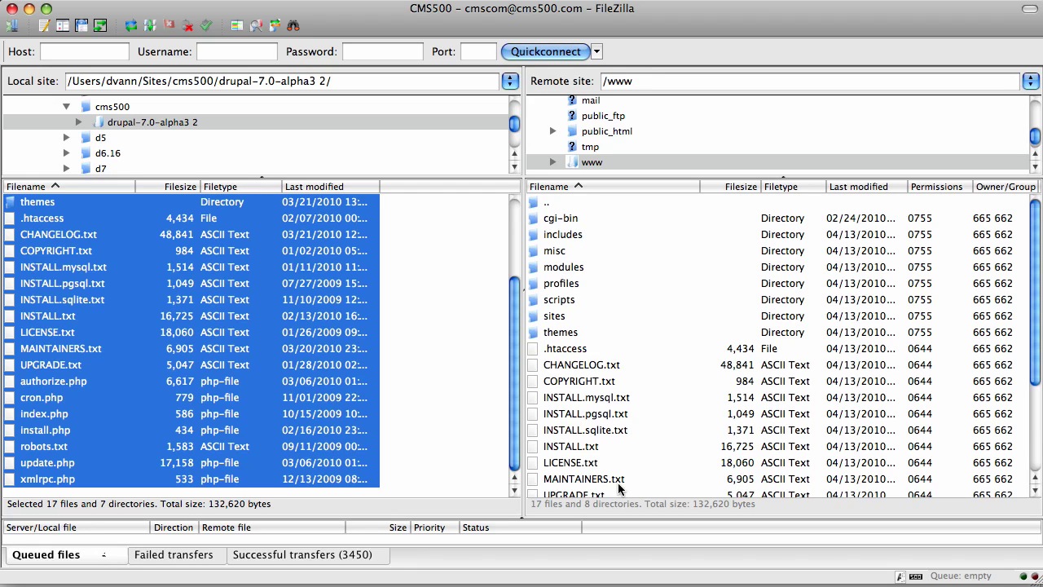
Open the remote /www/sites/default folder containing default.settings.php.
click(540, 318)
double_click(540, 318)
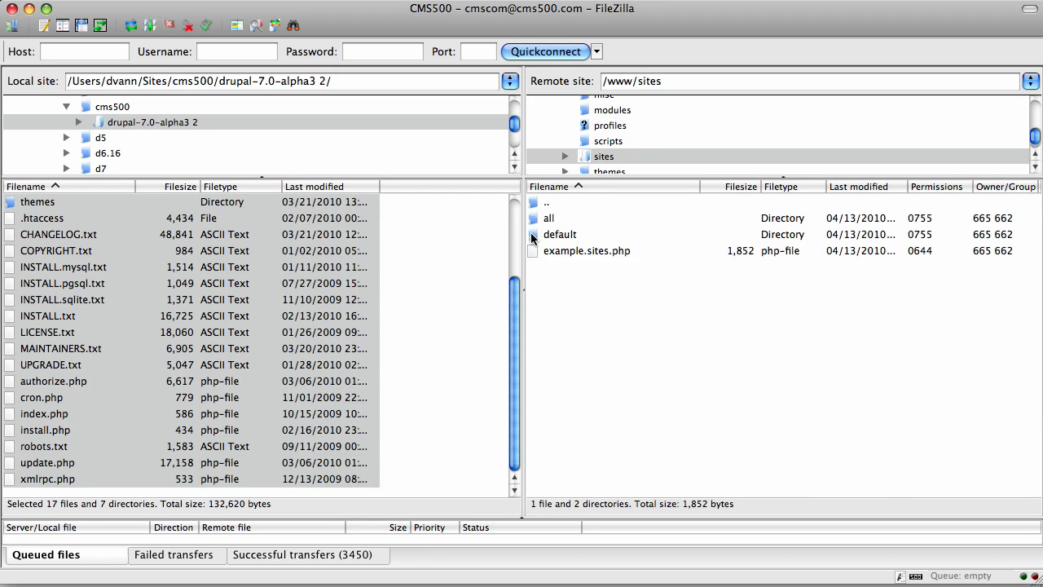
double_click(531, 234)
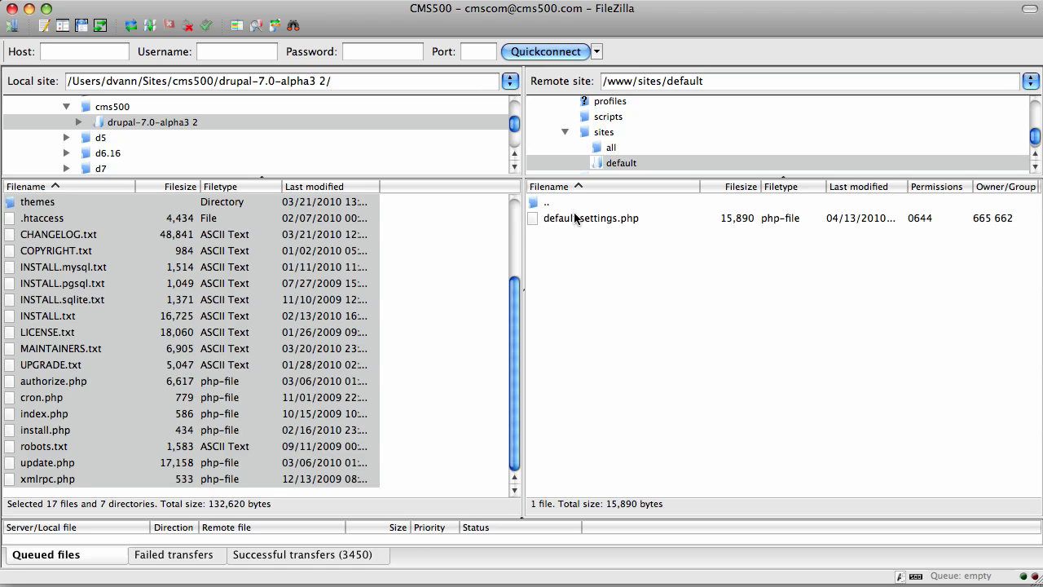
click(97, 266)
Rename the local sites/default/default.settings.php to settings.php.
scroll(94, 266, up, 3)
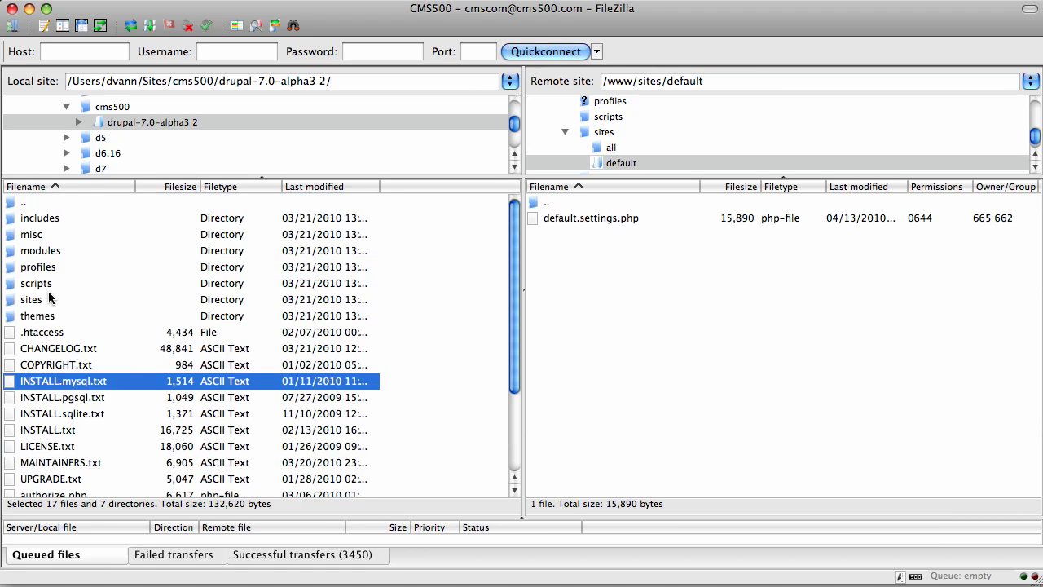
click(10, 303)
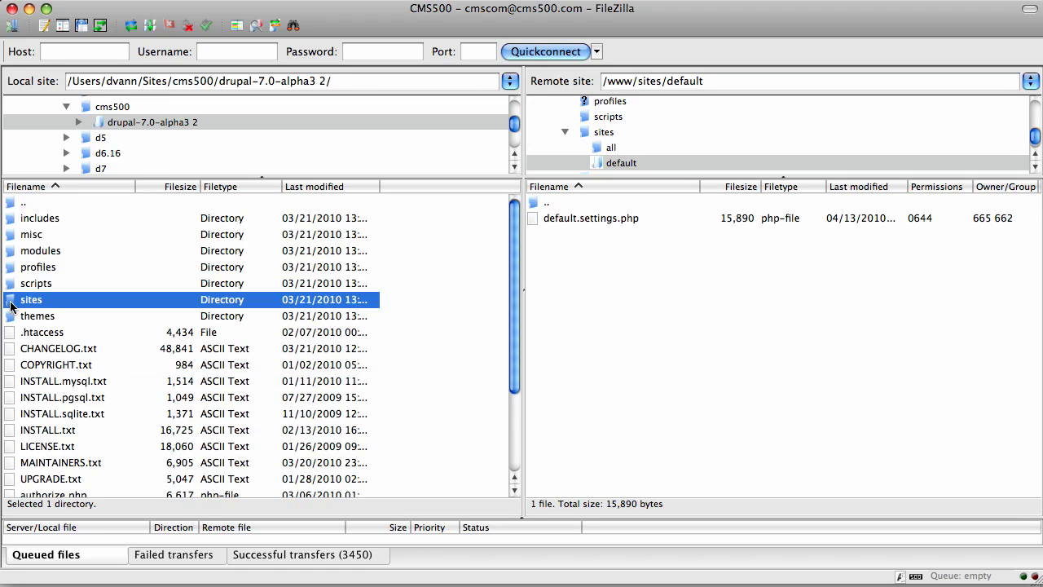
double_click(11, 303)
double_click(13, 236)
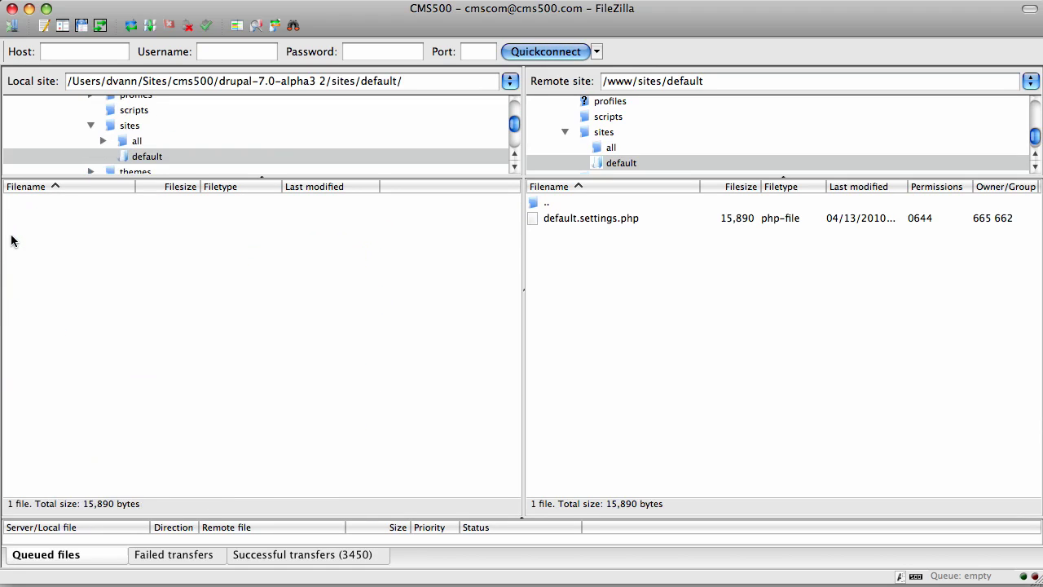
click(32, 221)
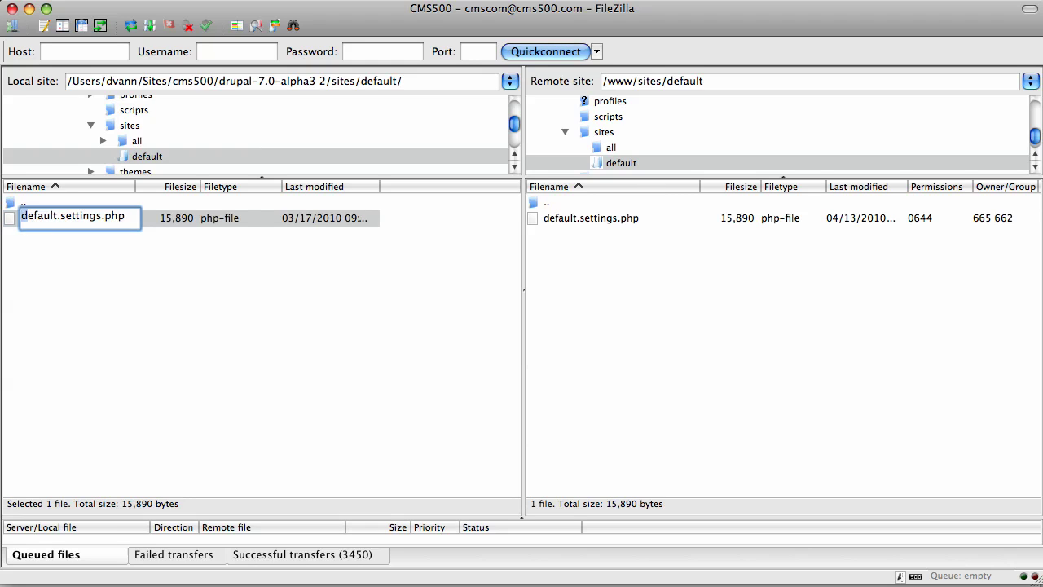
key(shift+Right)
key(shift+Right)
key(shift+Right)
key(shift+Right)
key(shift+Right)
key(BackSpace)
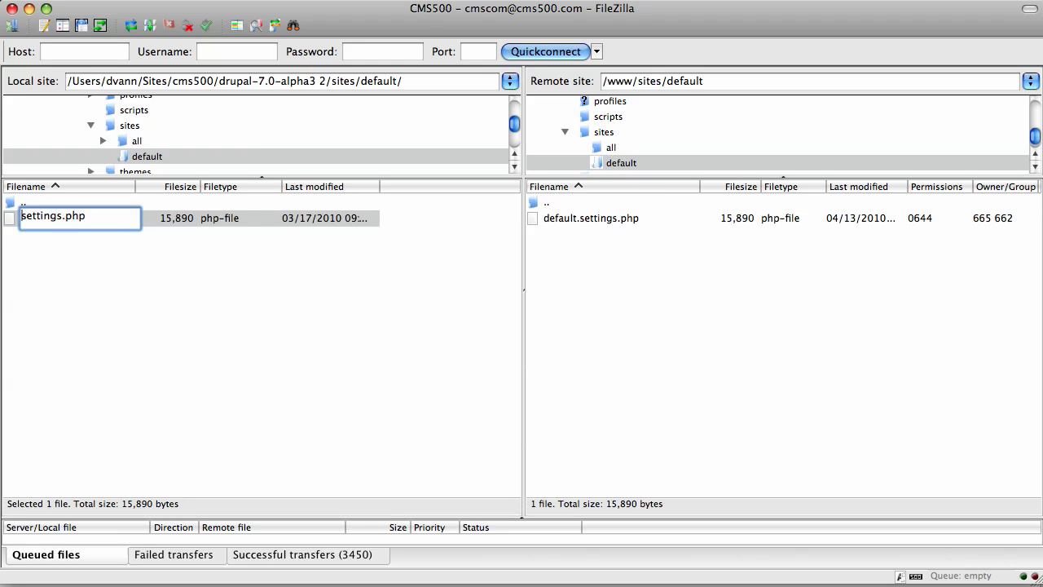
key(Return)
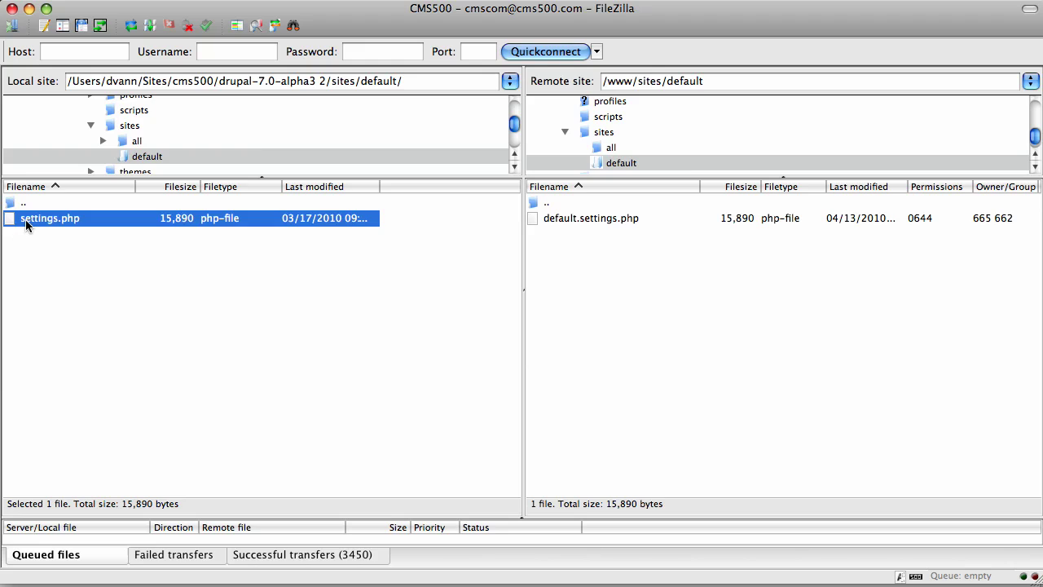
Upload settings.php into the remote /www/sites/default folder.
drag(28, 220, 706, 330)
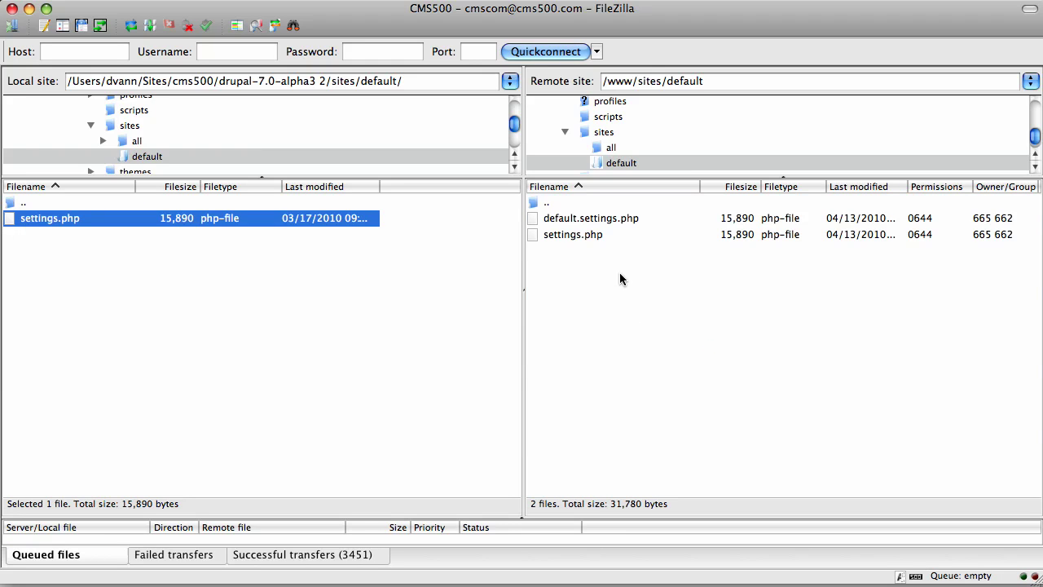
click(563, 235)
key(F2)
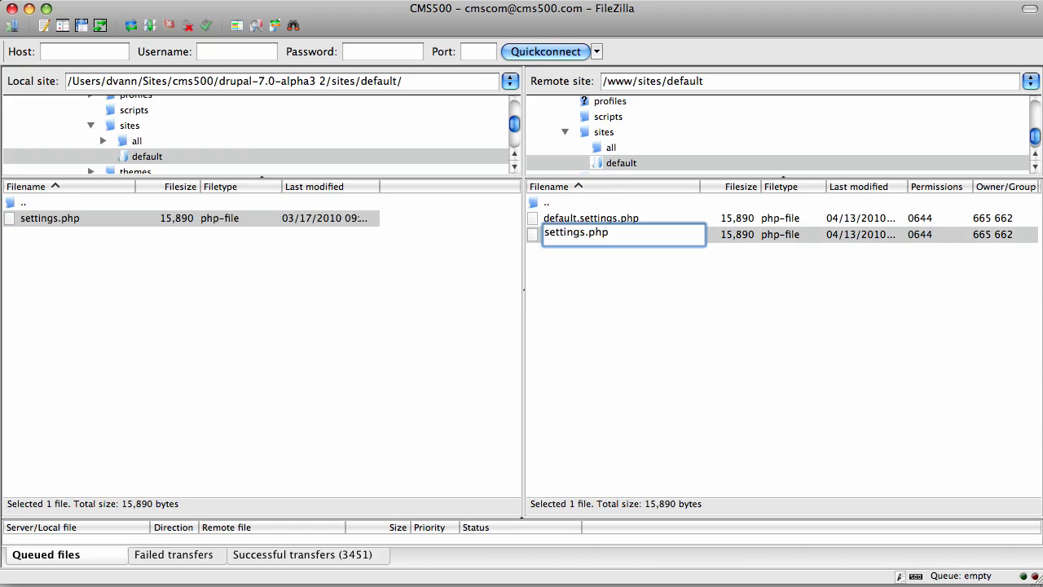
Add group write access to remote settings.php, giving it 664 permissions.
click(546, 282)
right_click(533, 233)
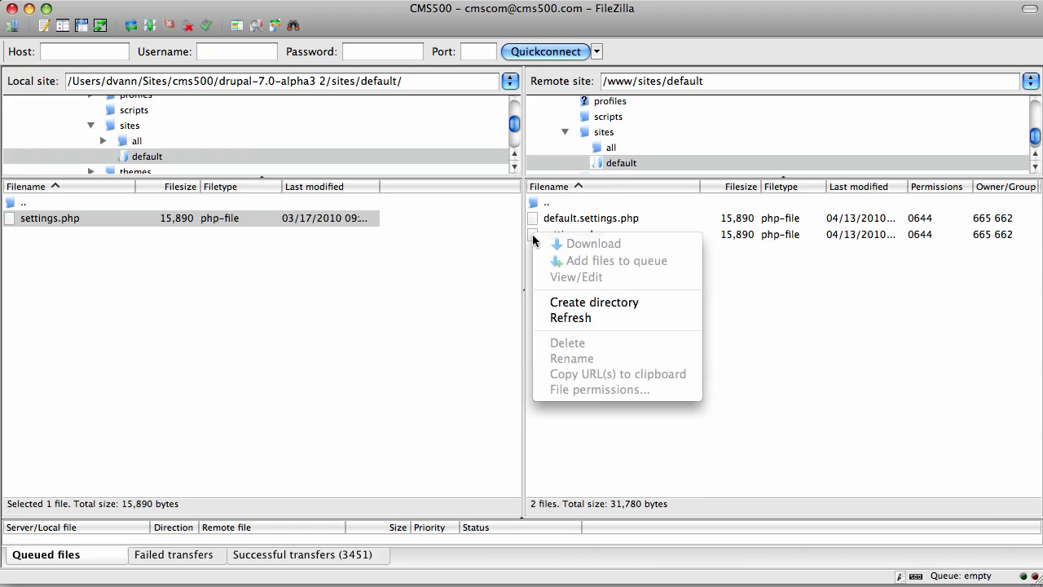
click(726, 258)
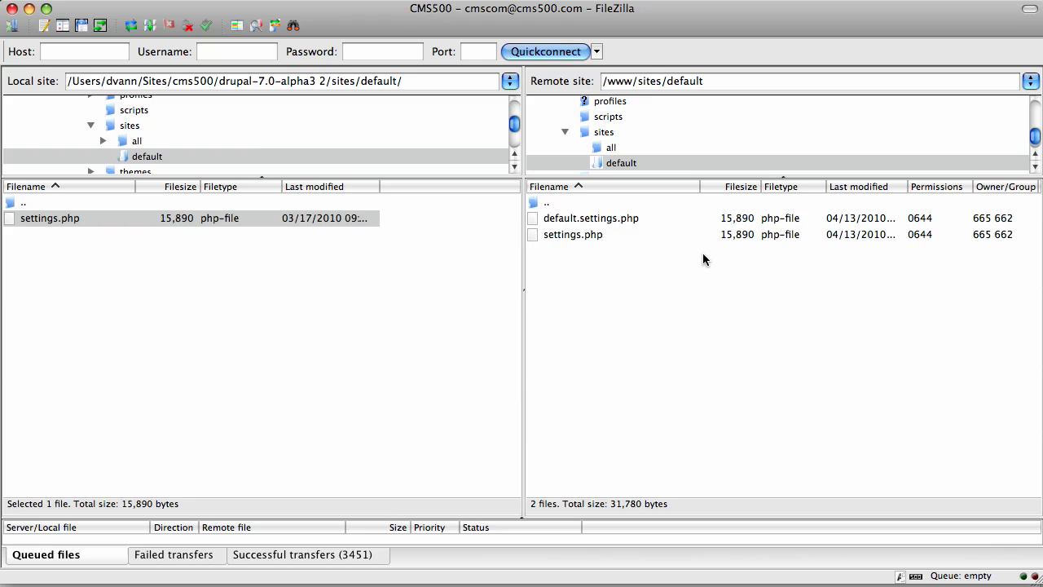
click(536, 234)
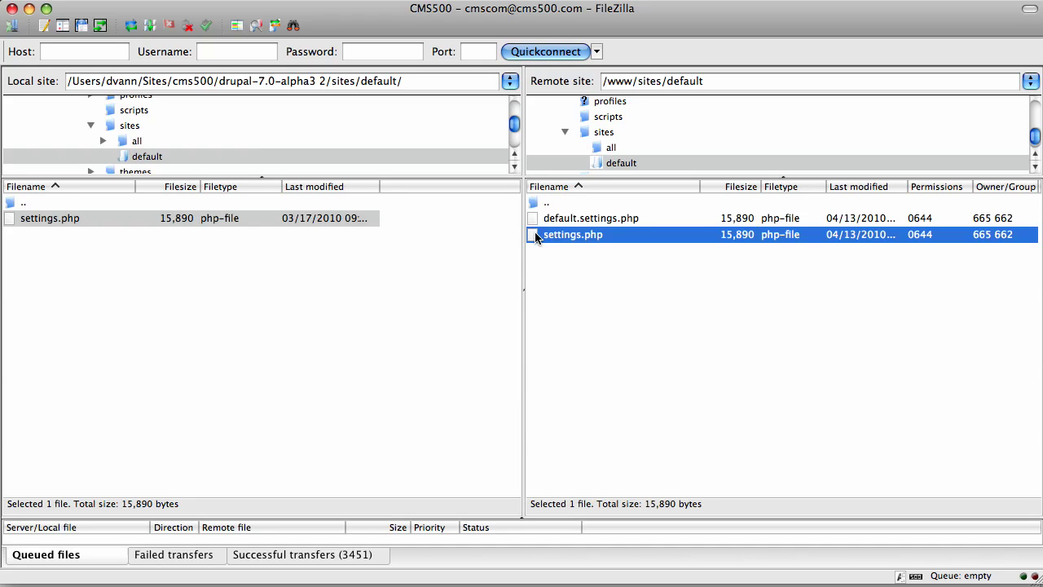
right_click(537, 234)
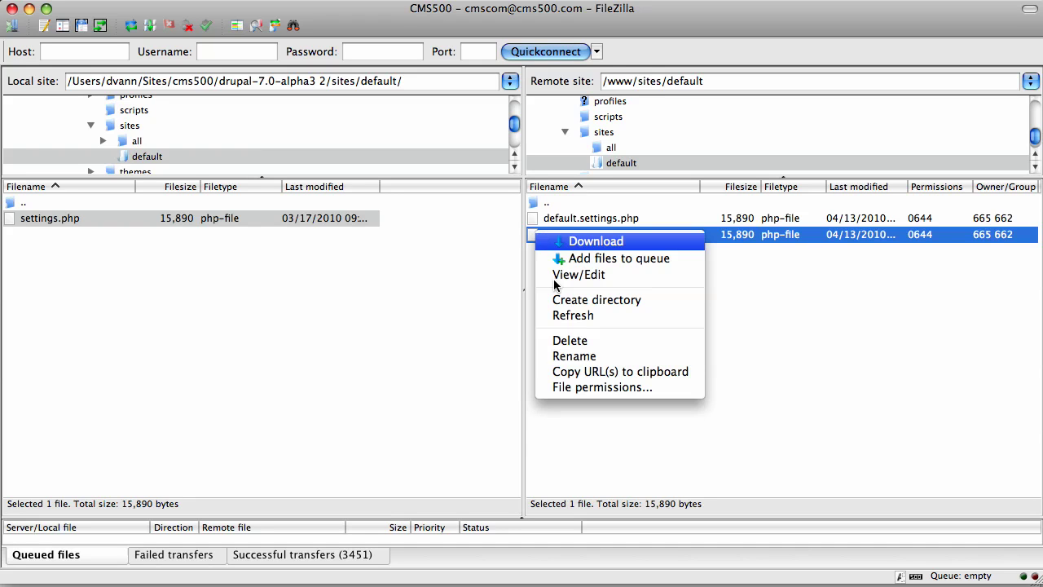
click(602, 388)
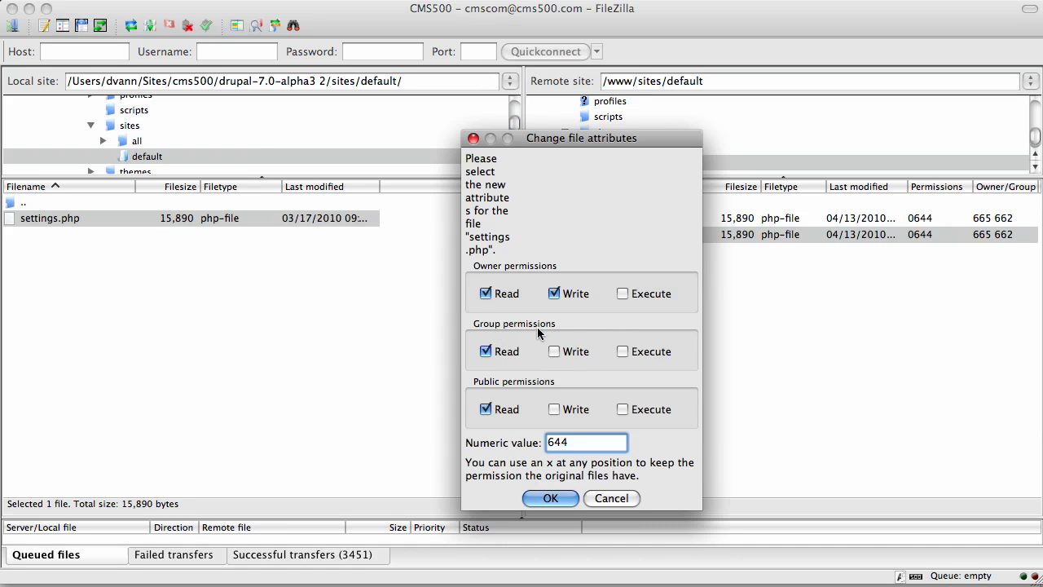
click(554, 352)
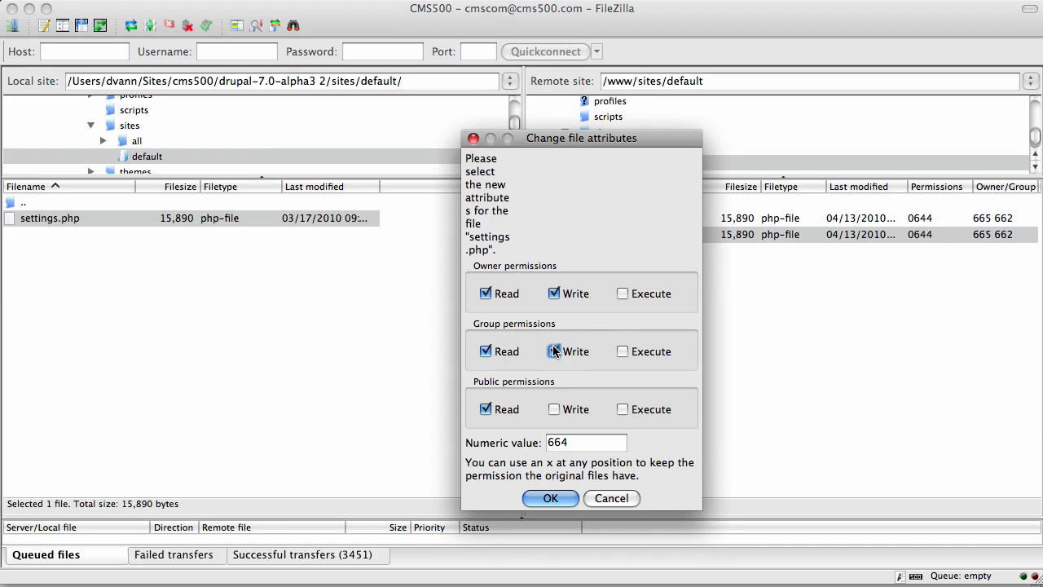
click(545, 498)
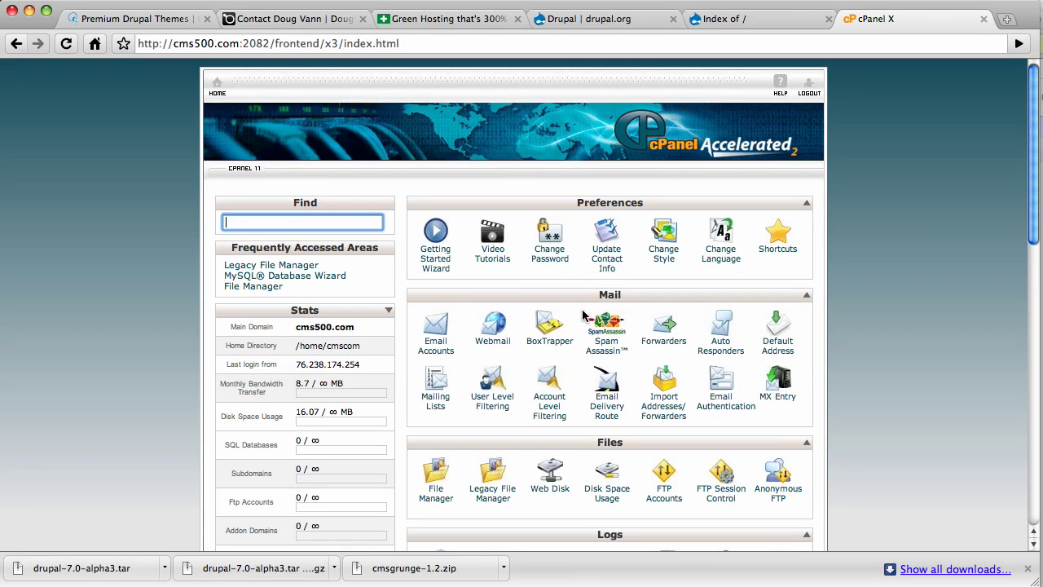
Launch the MySQL Database Wizard from cPanel's Databases section.
scroll(580, 354, down, 5)
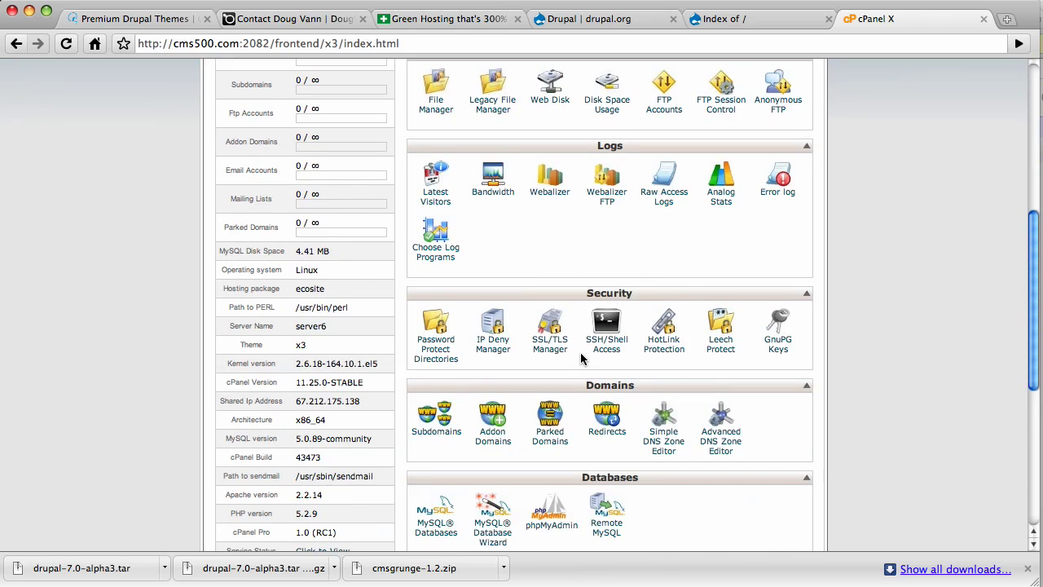
scroll(581, 354, down, 1)
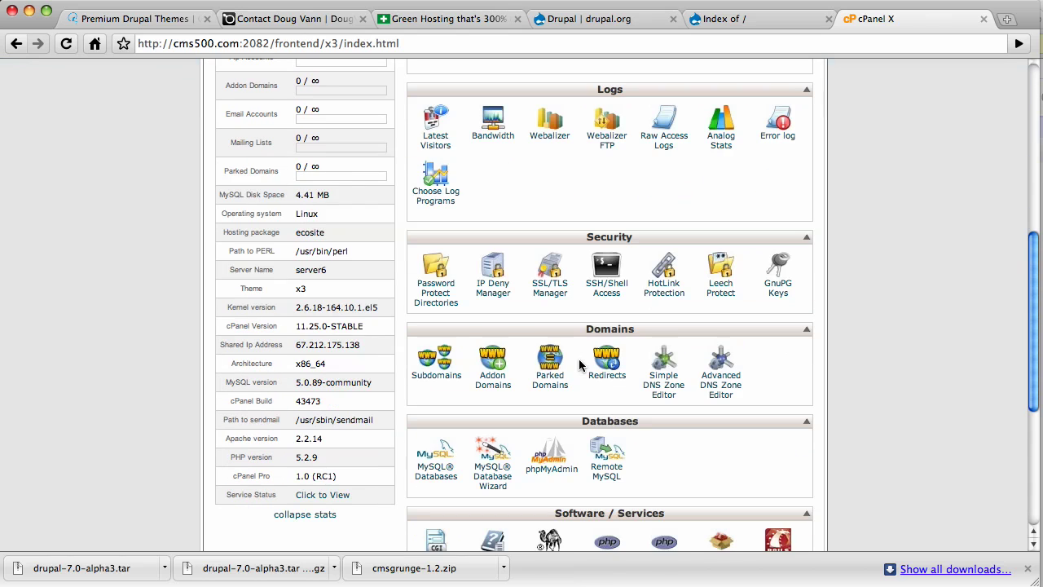
click(497, 479)
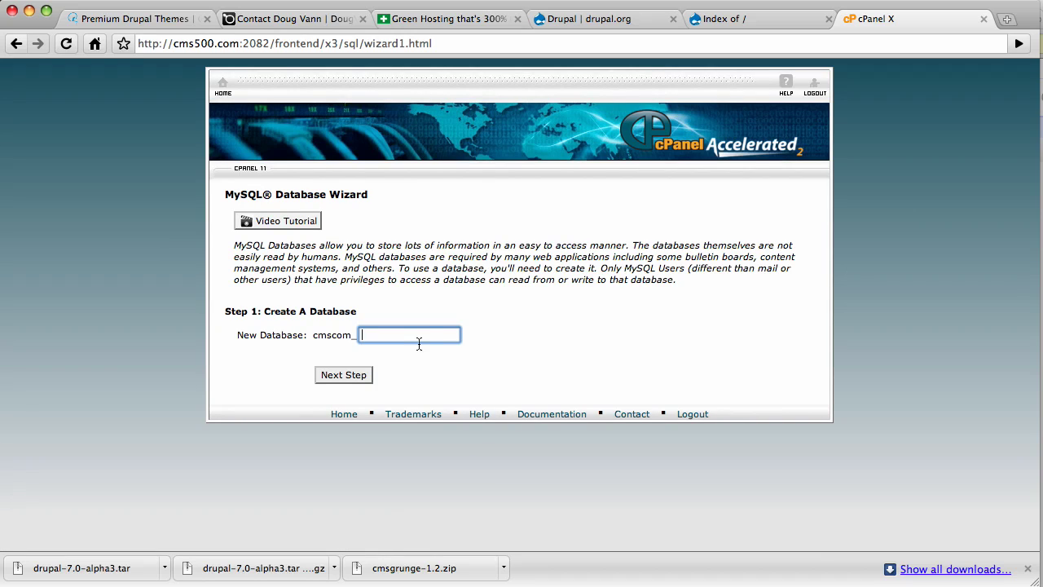
Create the database cmscom_CMSQS.
click(417, 337)
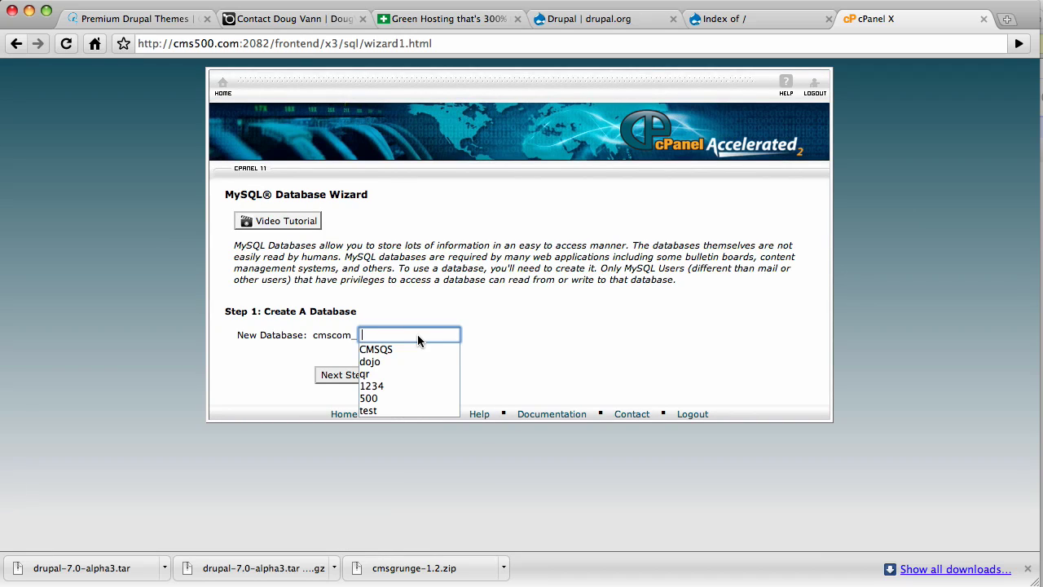
click(417, 349)
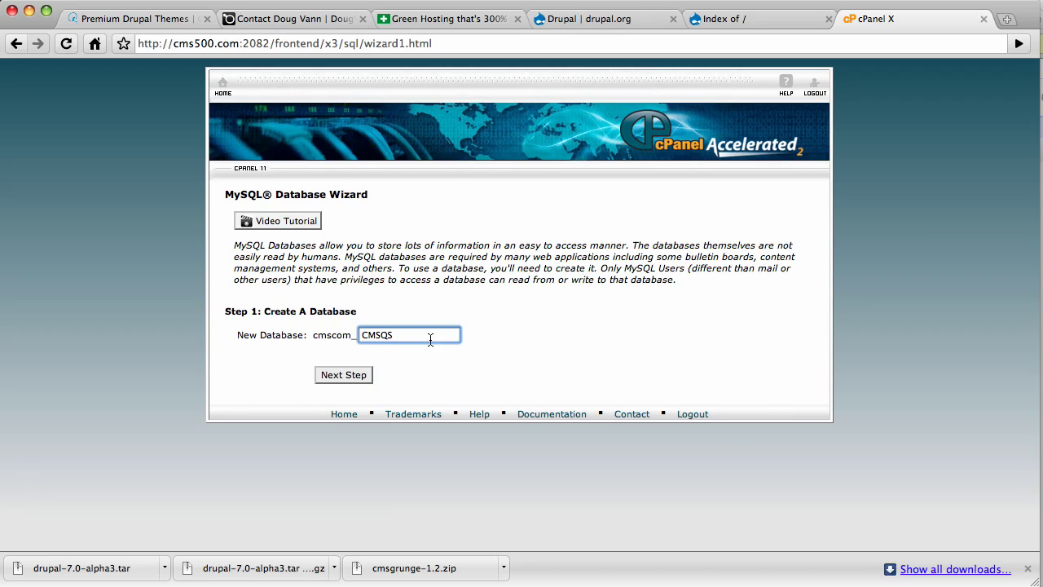
click(352, 374)
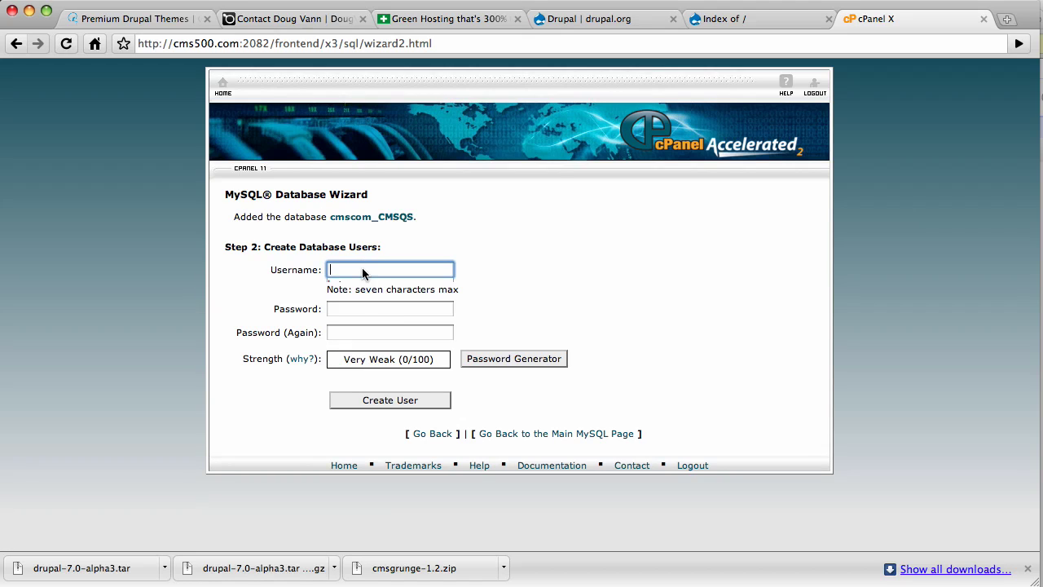
Enter database username "user" and type its password.
click(363, 270)
click(352, 296)
click(361, 308)
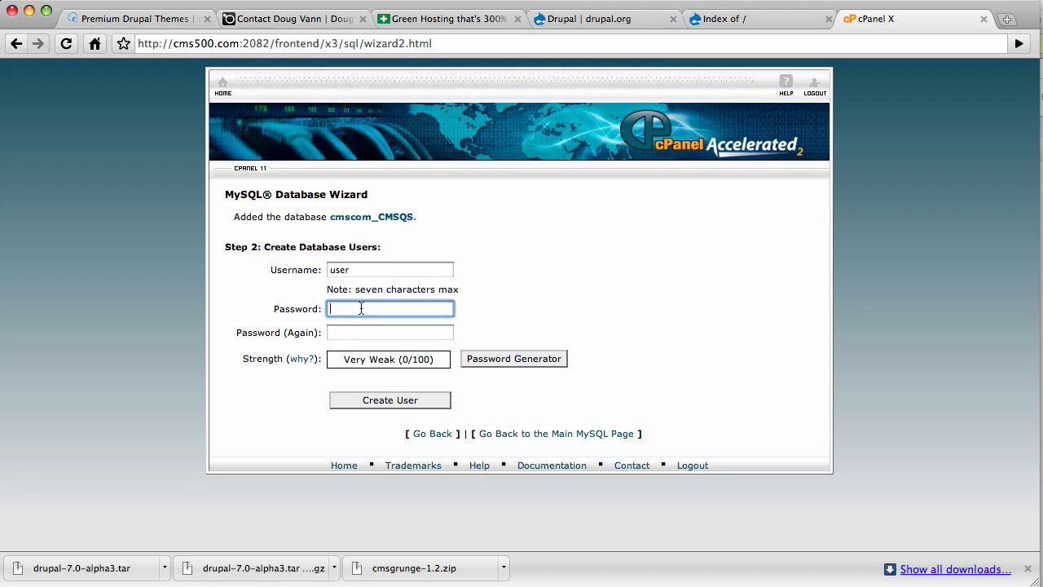
key(Tab)
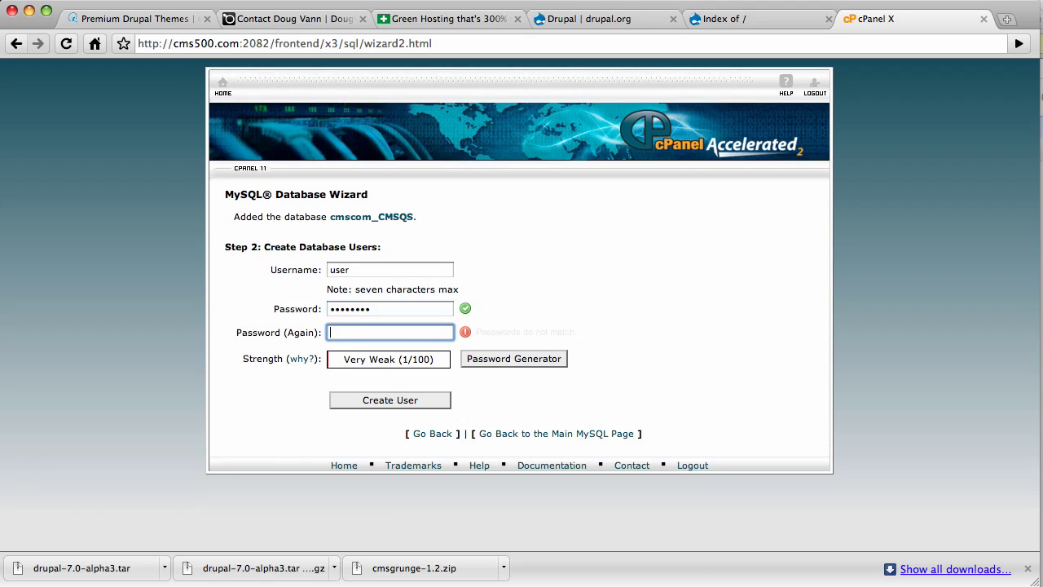
Create the user cmscom_user and grant it ALL PRIVILEGES on cmscom_CMSQS.
click(407, 399)
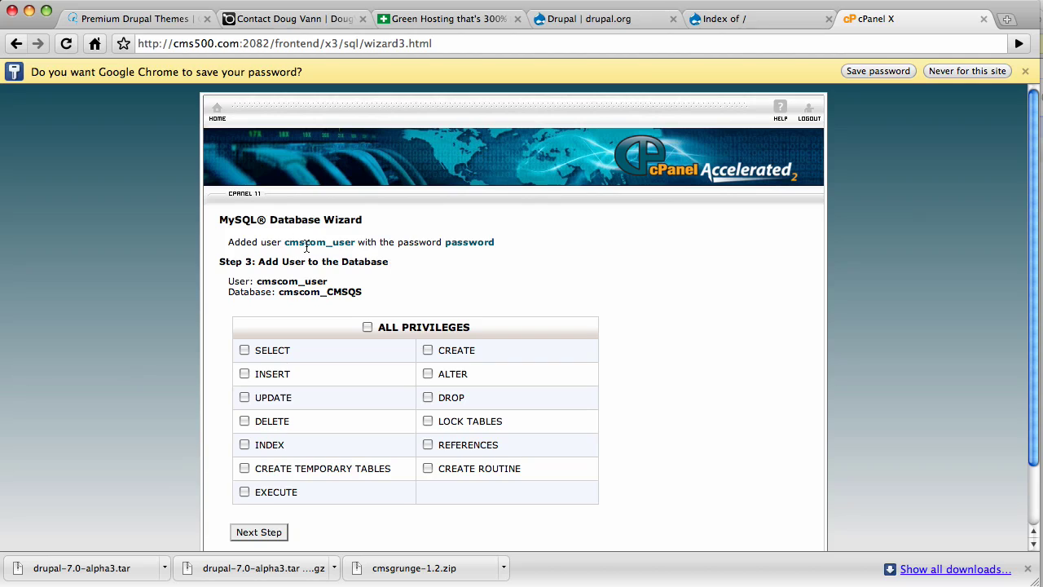
drag(284, 242, 356, 242)
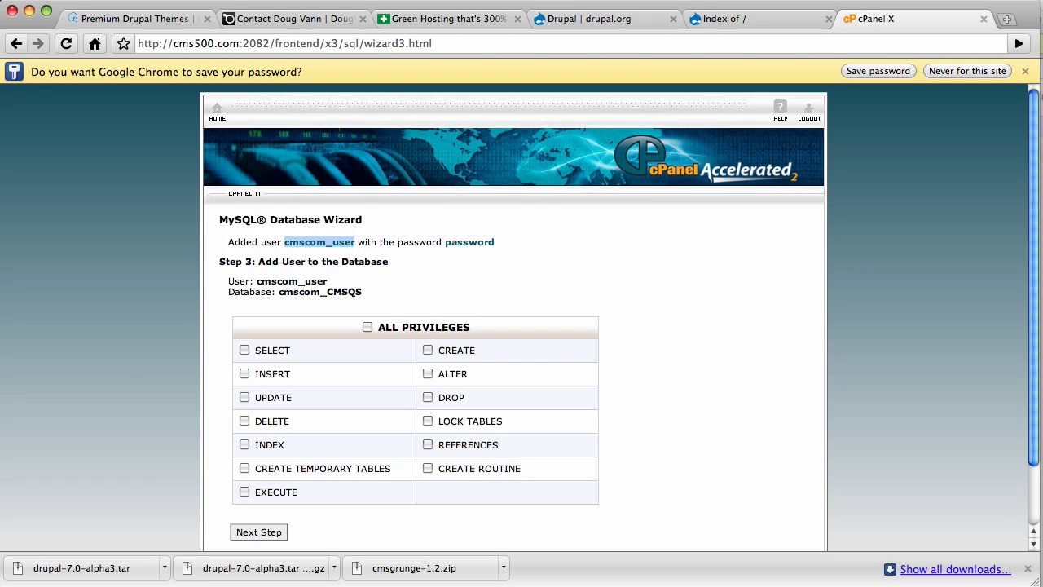
click(371, 326)
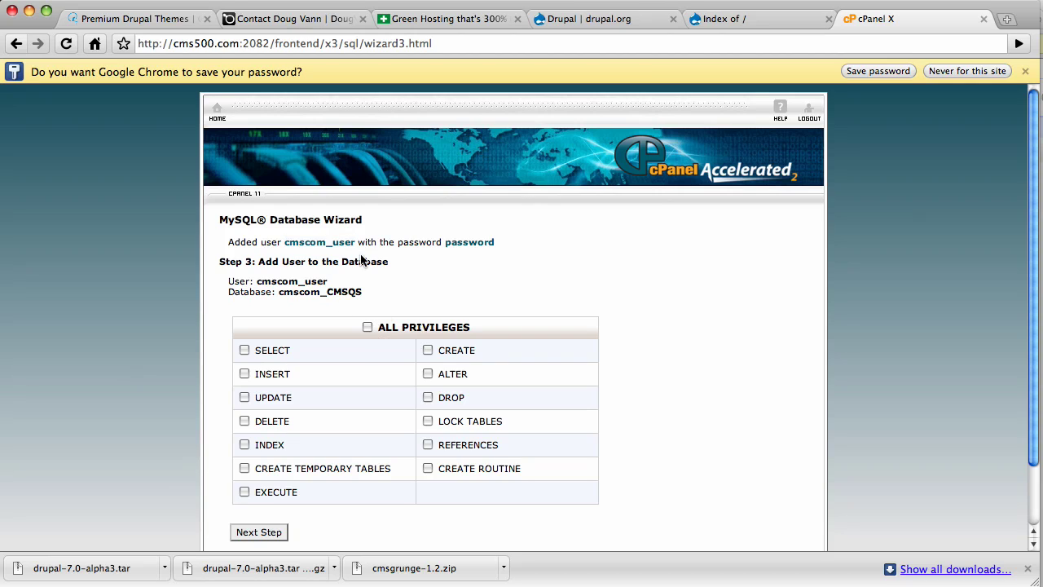
click(367, 327)
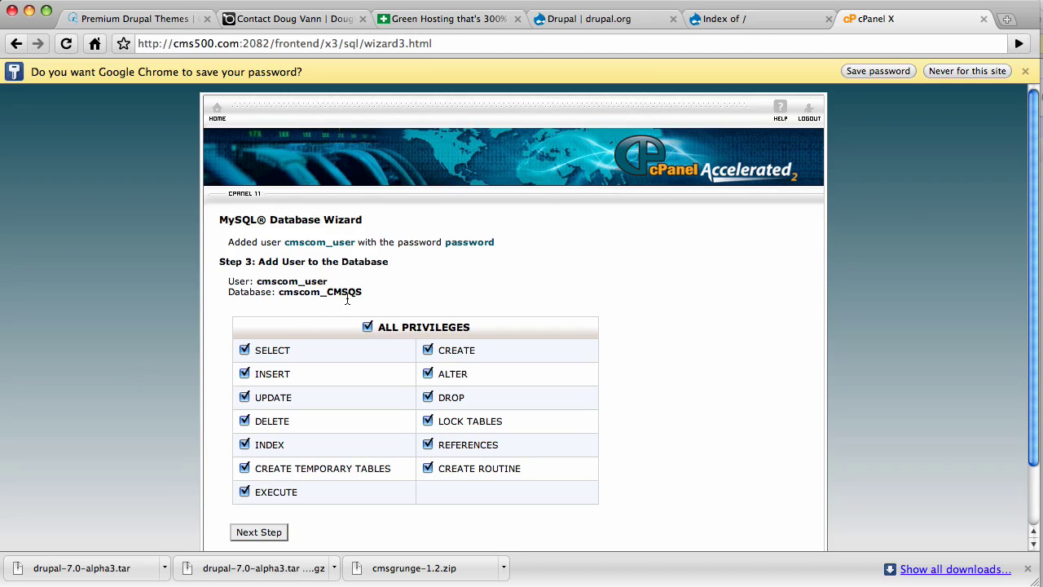
click(270, 534)
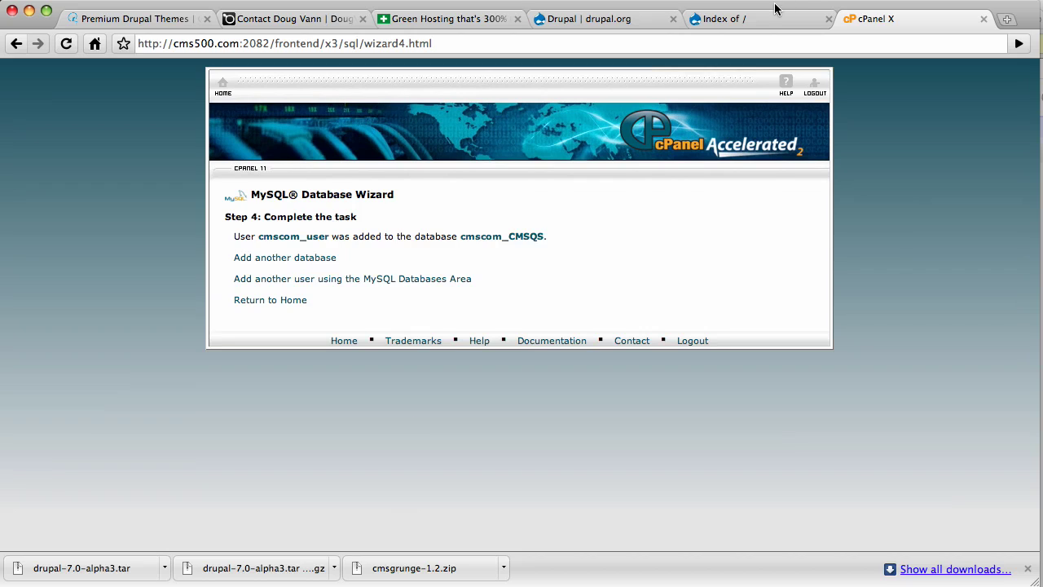
Load the Drupal installer and continue with the Standard profile and English (built-in) language.
click(730, 19)
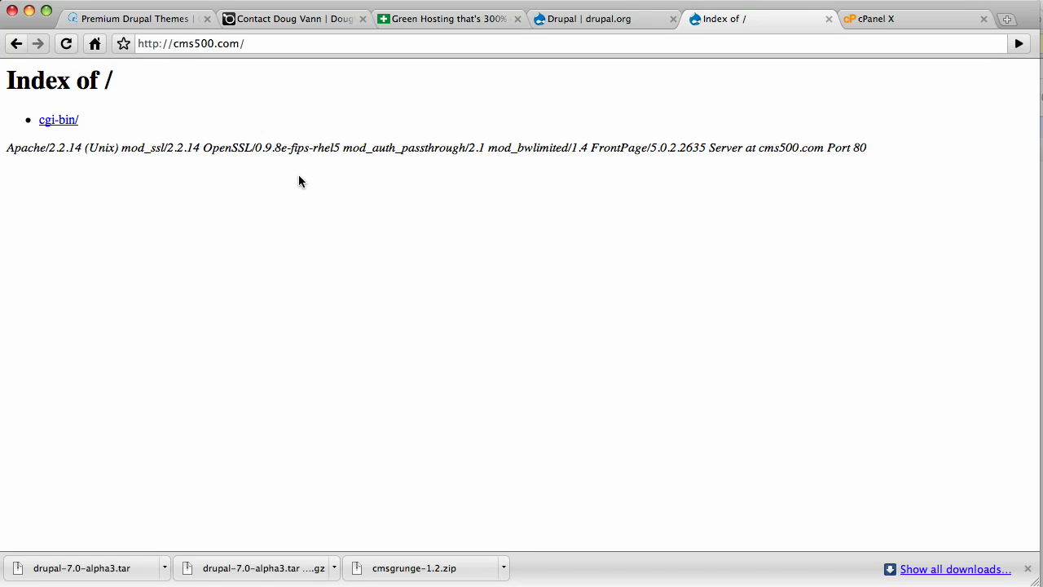
click(66, 45)
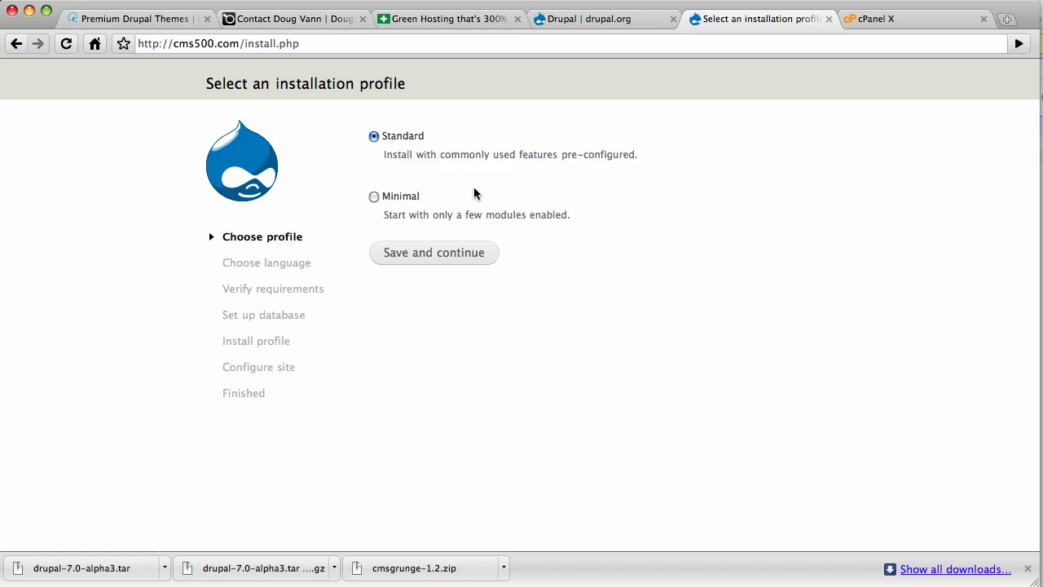
click(432, 252)
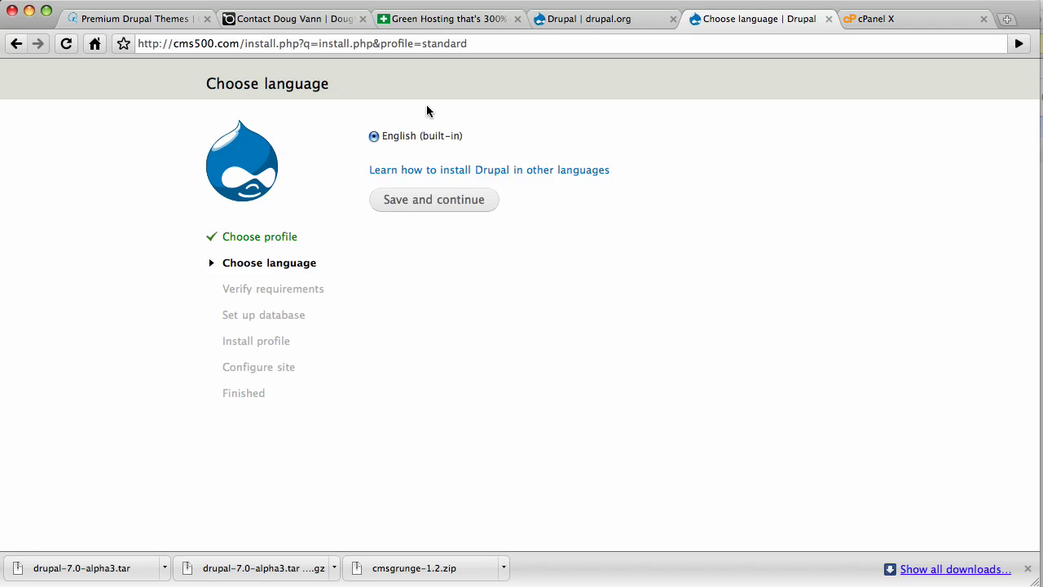
click(492, 199)
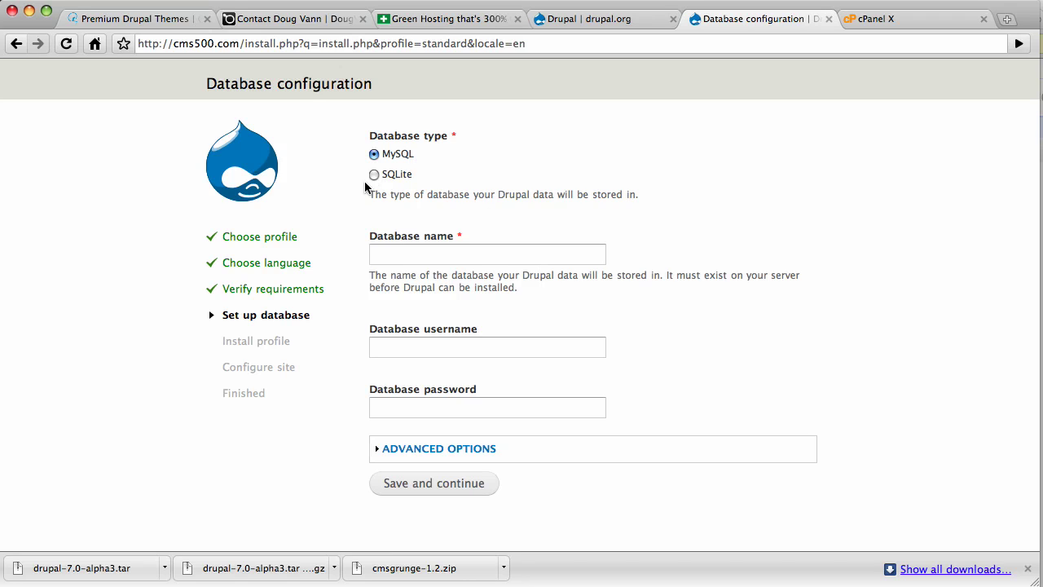
Submit database cmscom_CMSQS with username cmscom_user and the database password.
click(388, 259)
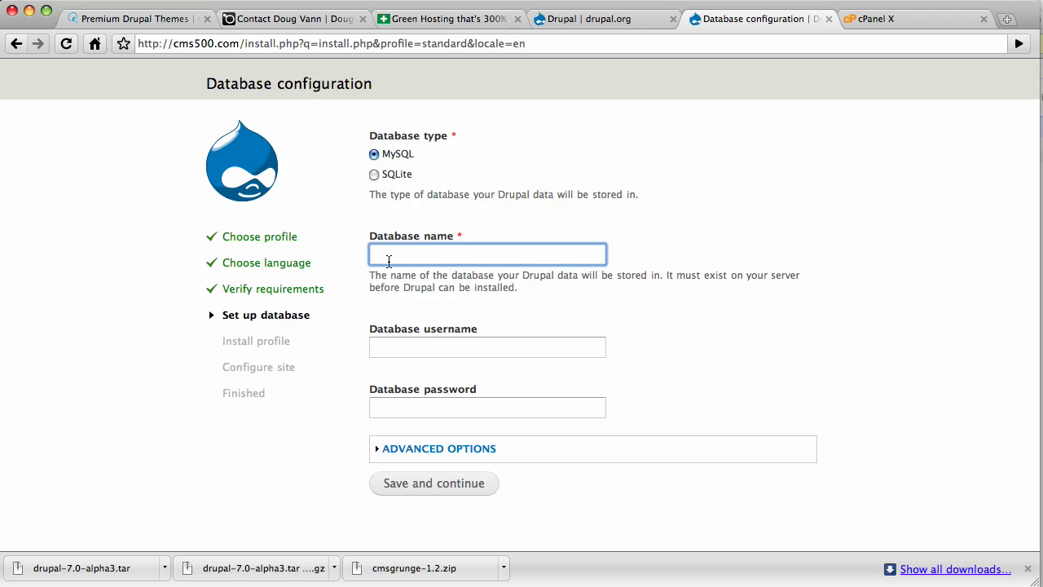
text(cmscom_usa)
key(BackSpace)
key(BackSpace)
key(BackSpace)
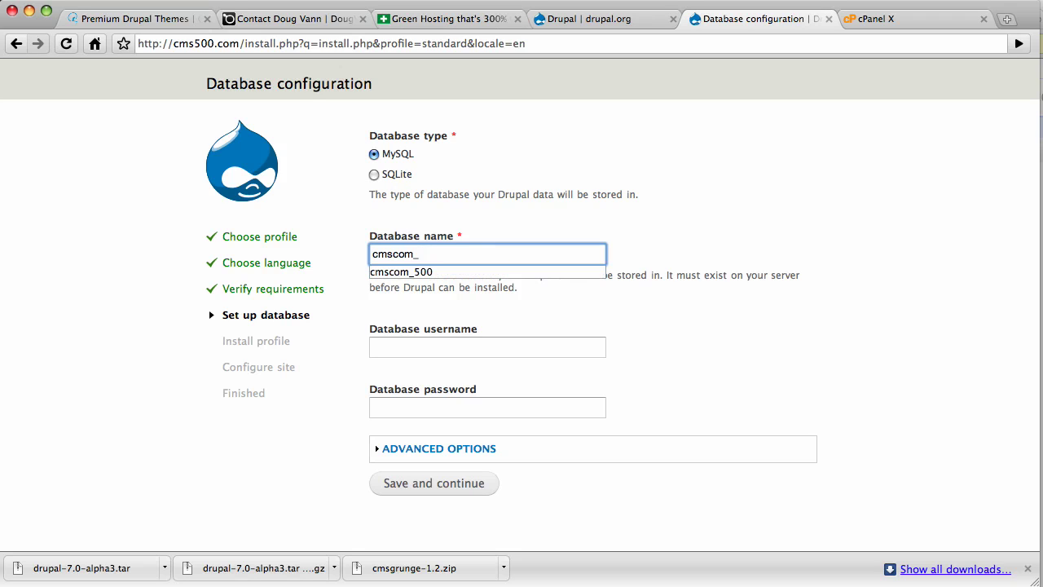
text(CMSQS)
key(Tab)
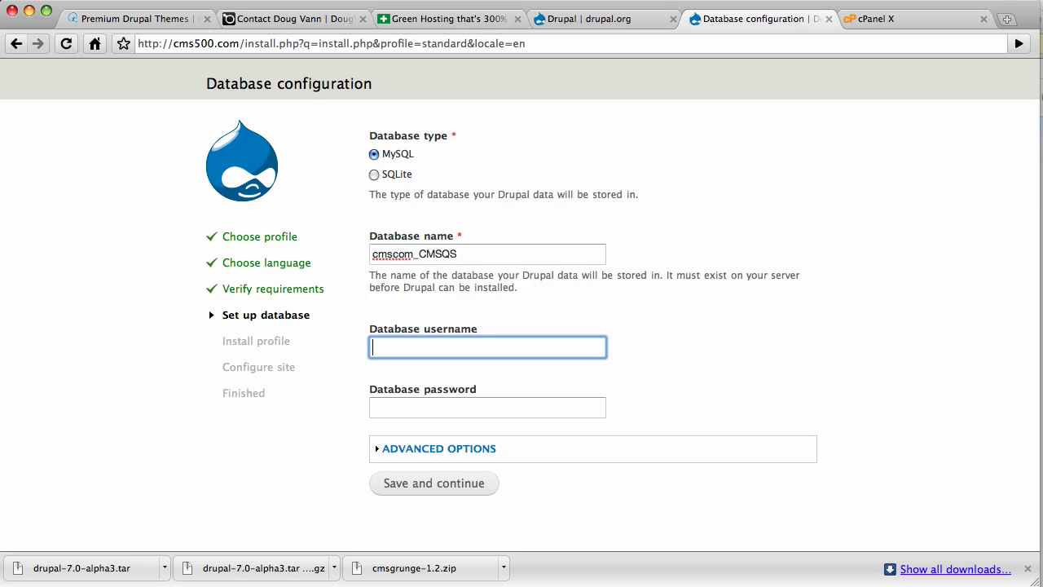
text(cmscom_user)
key(Tab)
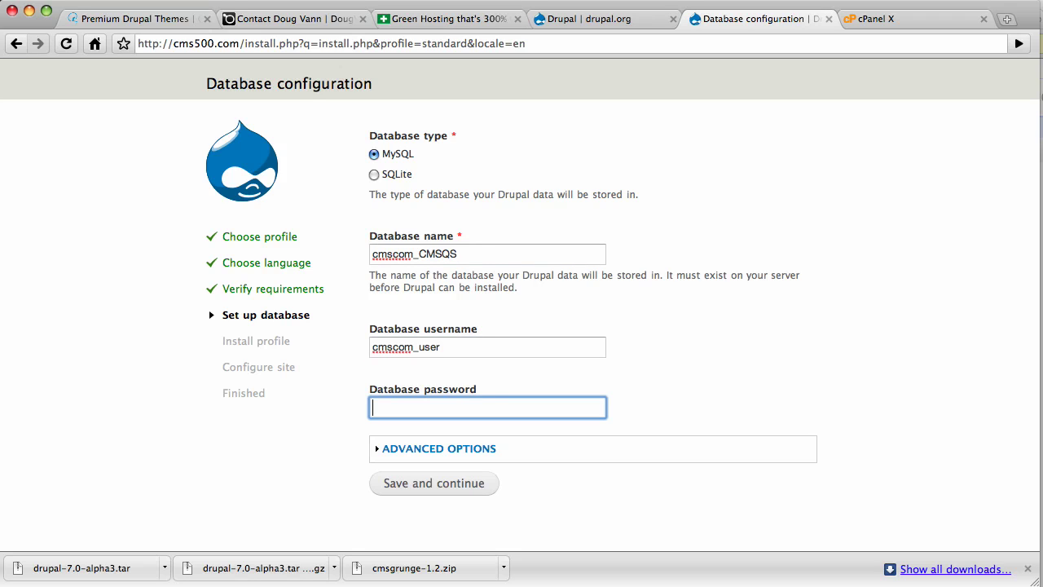
text(••••)
text(••••)
click(425, 484)
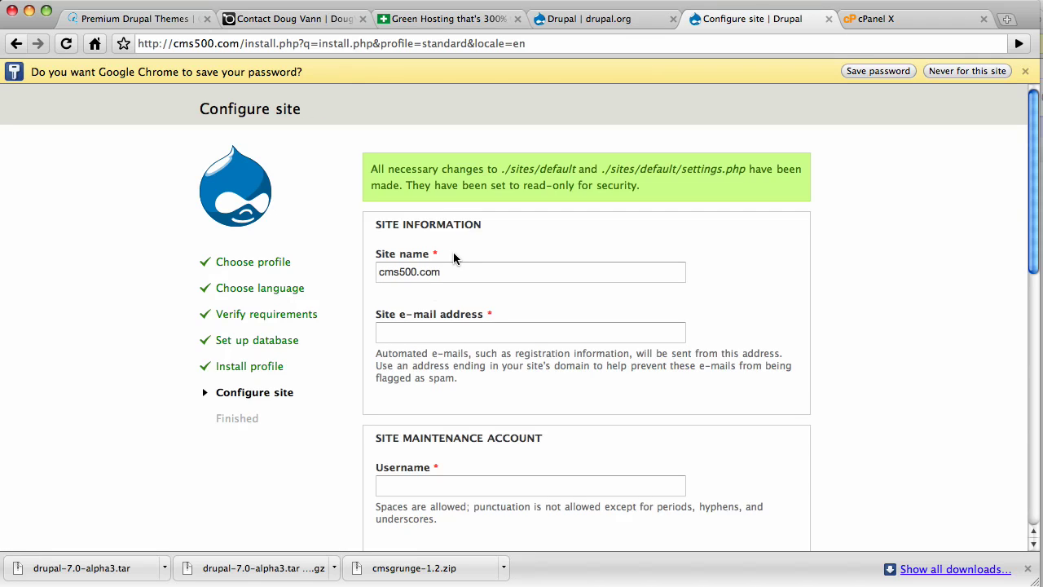
Fill in the site e-mail address from the suggested autofill entry.
click(415, 337)
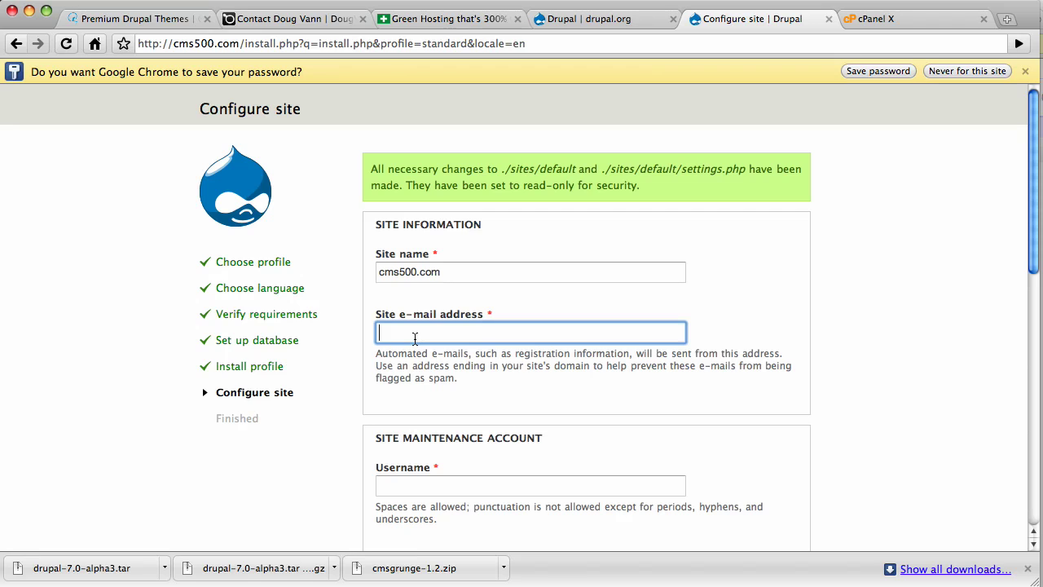
text(sys)
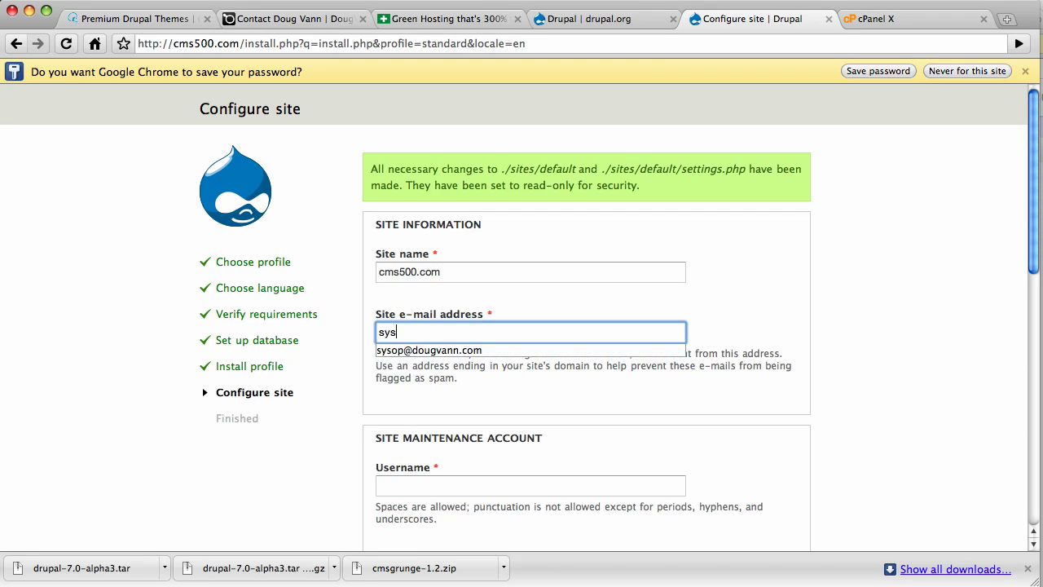
key(Down)
key(Tab)
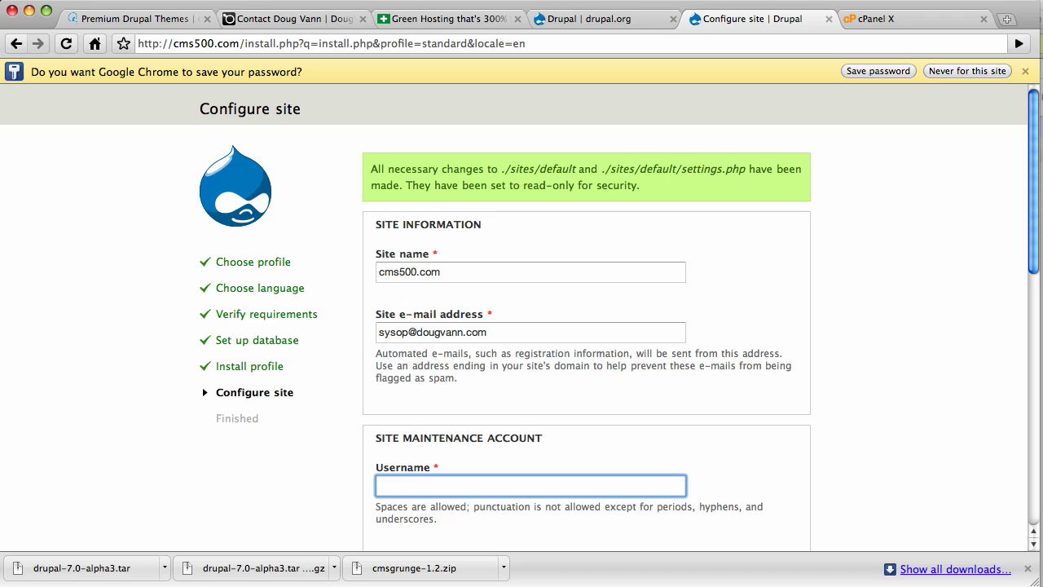
Name the maintenance account Admin and enter its password twice.
text(Admi)
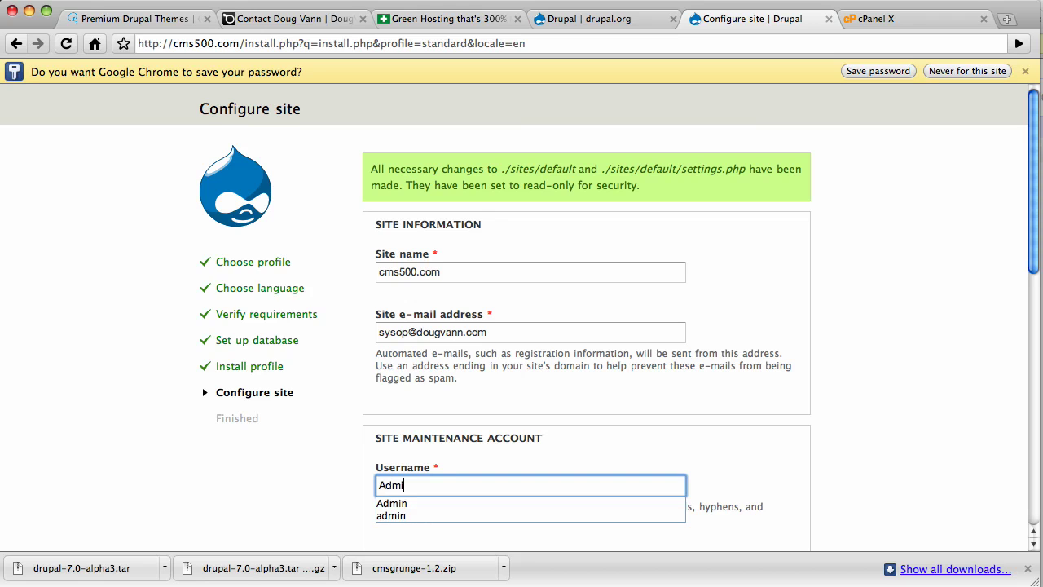
text(n)
key(Tab)
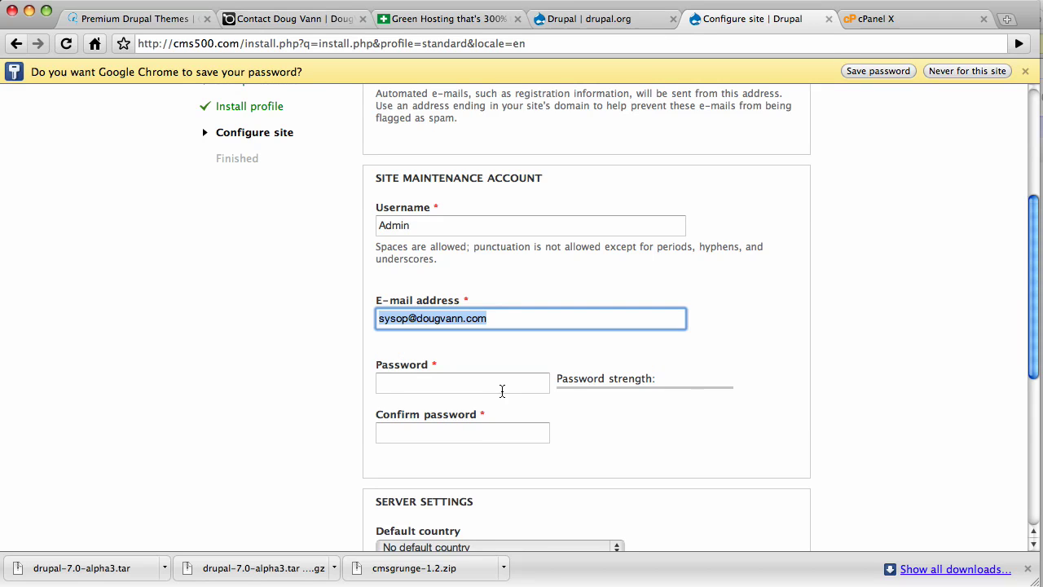
click(434, 385)
text(pa)
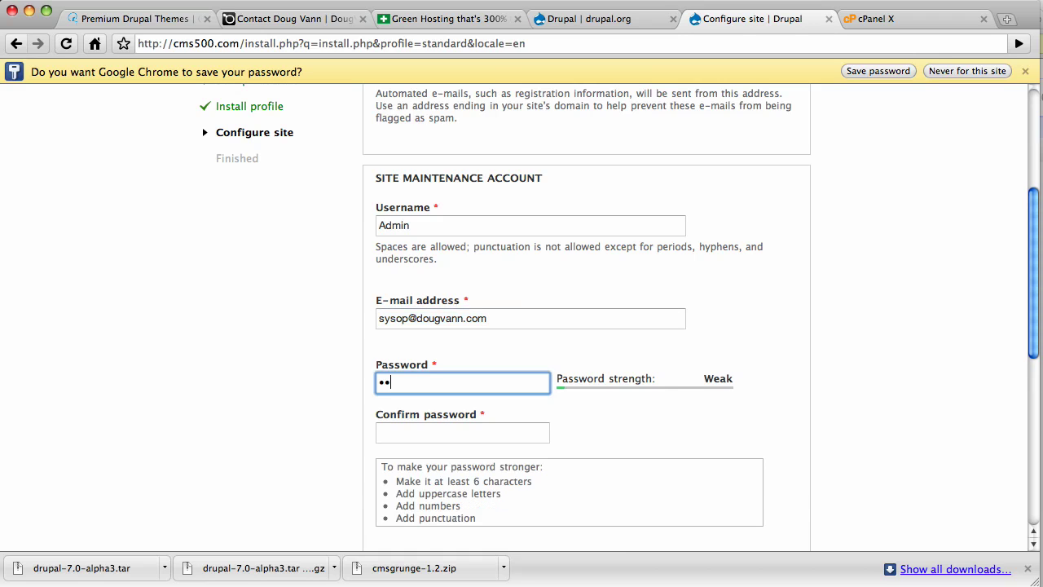
text(ssword)
key(Tab)
text(p)
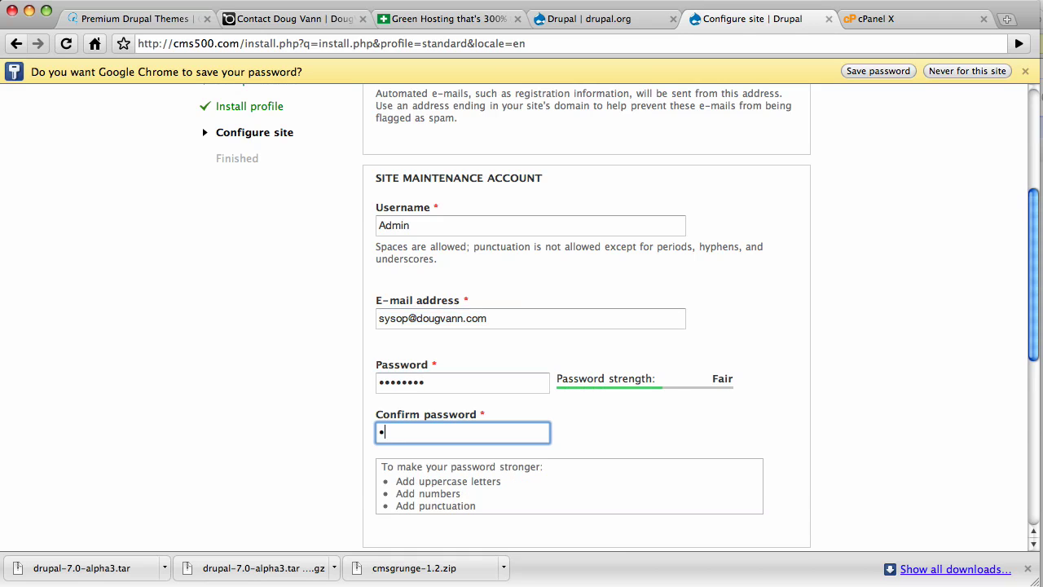
text(assword)
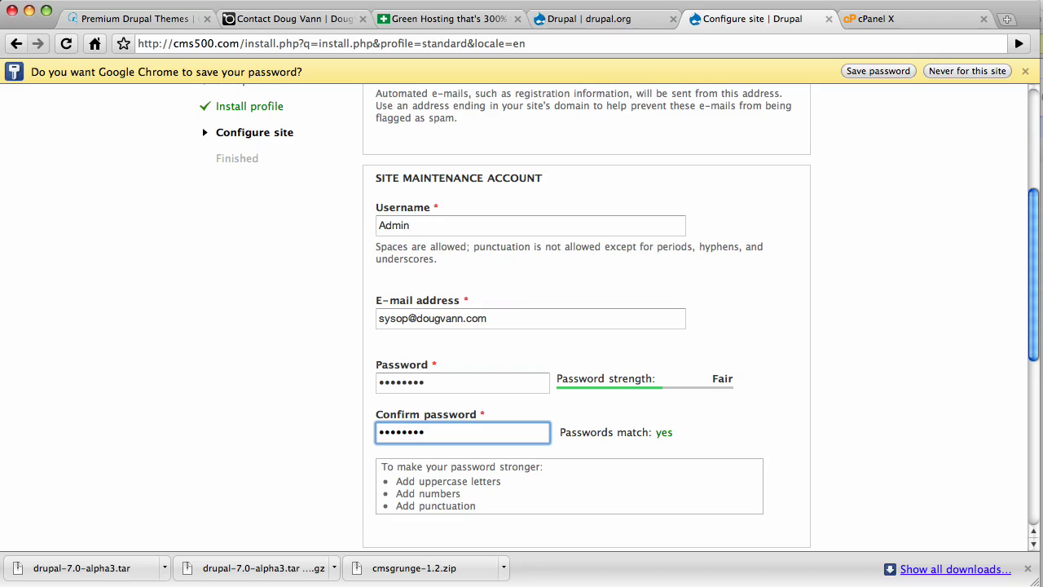
scroll(526, 403, down, 1)
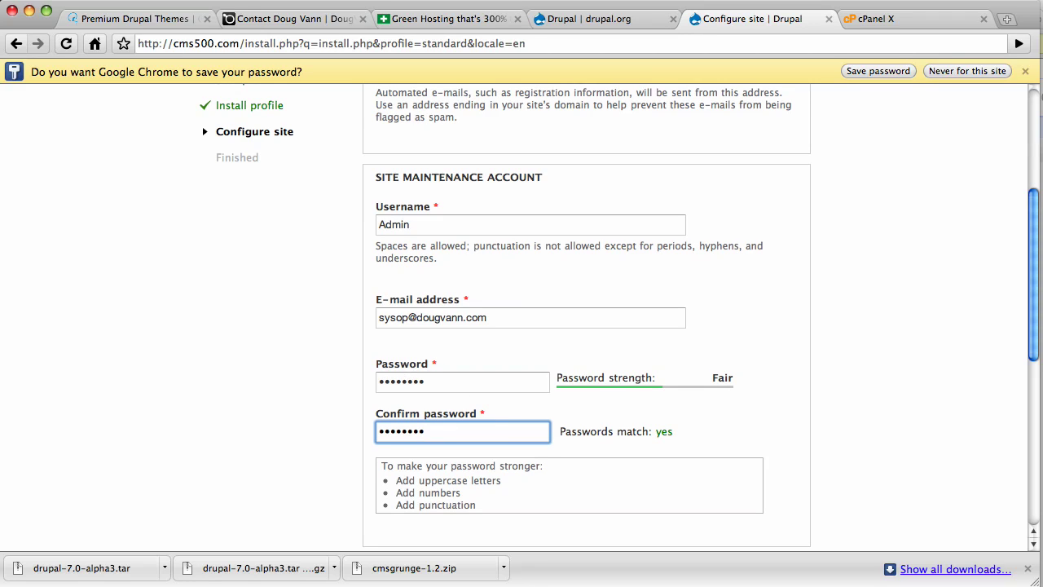
Choose United States as the default country under Server Settings.
drag(1033, 260, 1027, 351)
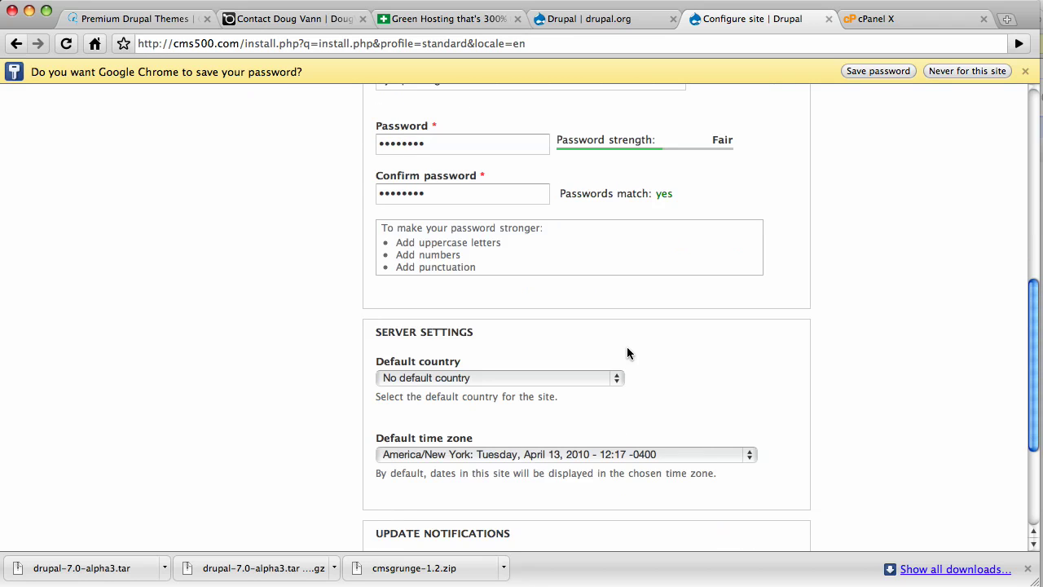
click(616, 375)
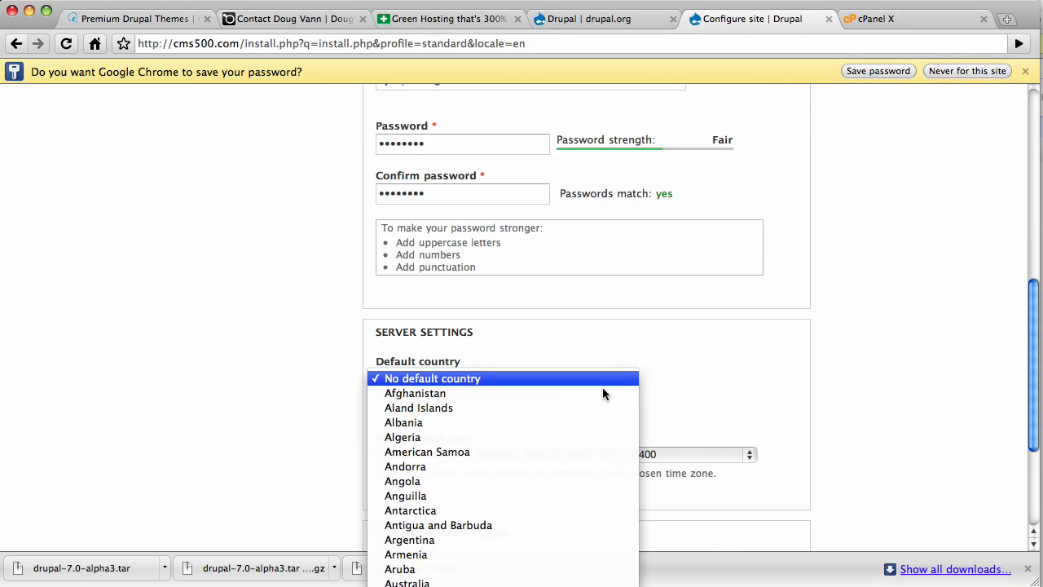
scroll(599, 395, down, 15)
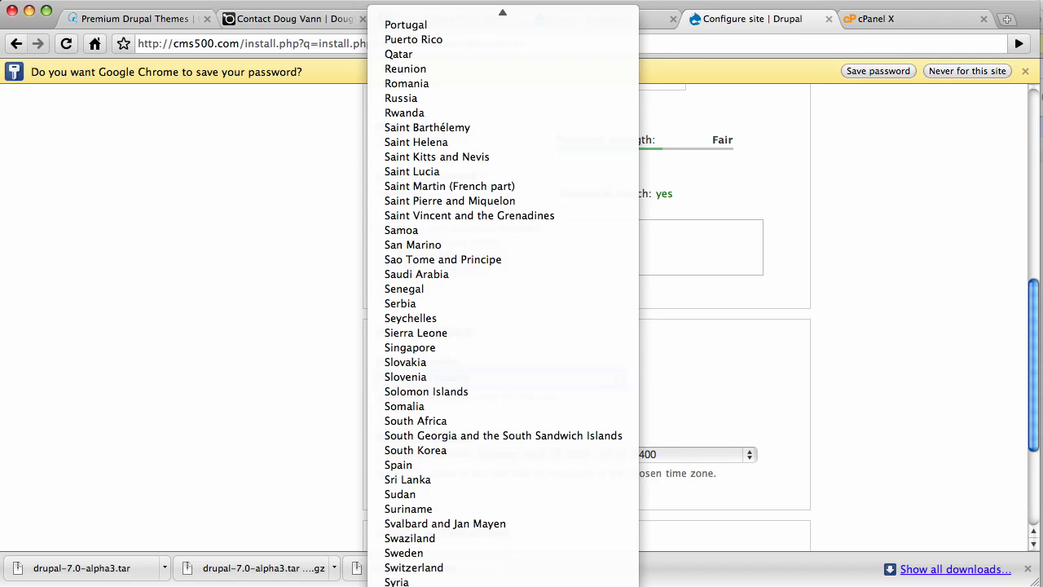
scroll(503, 302, down, 3)
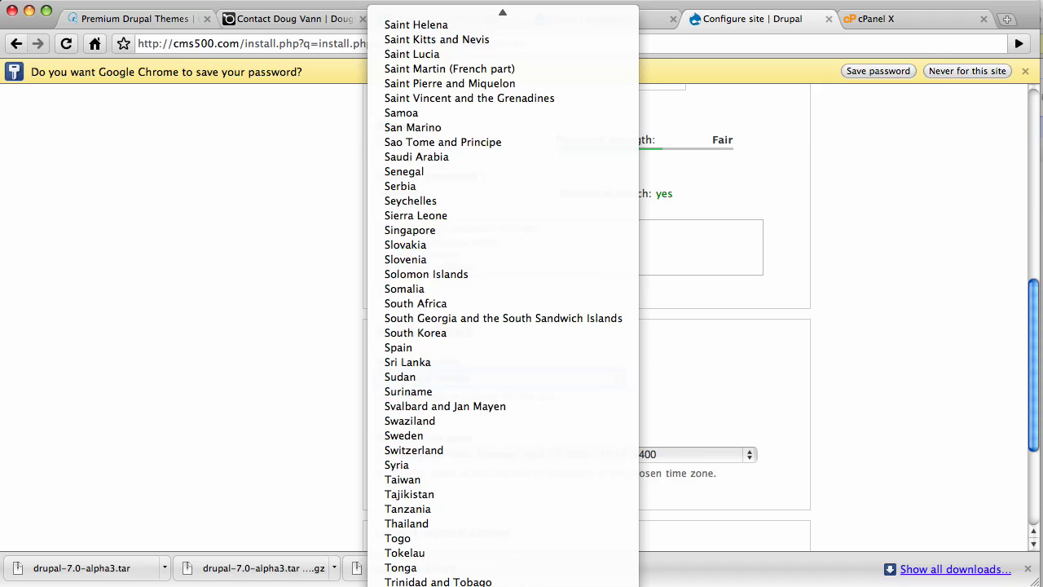
key(Escape)
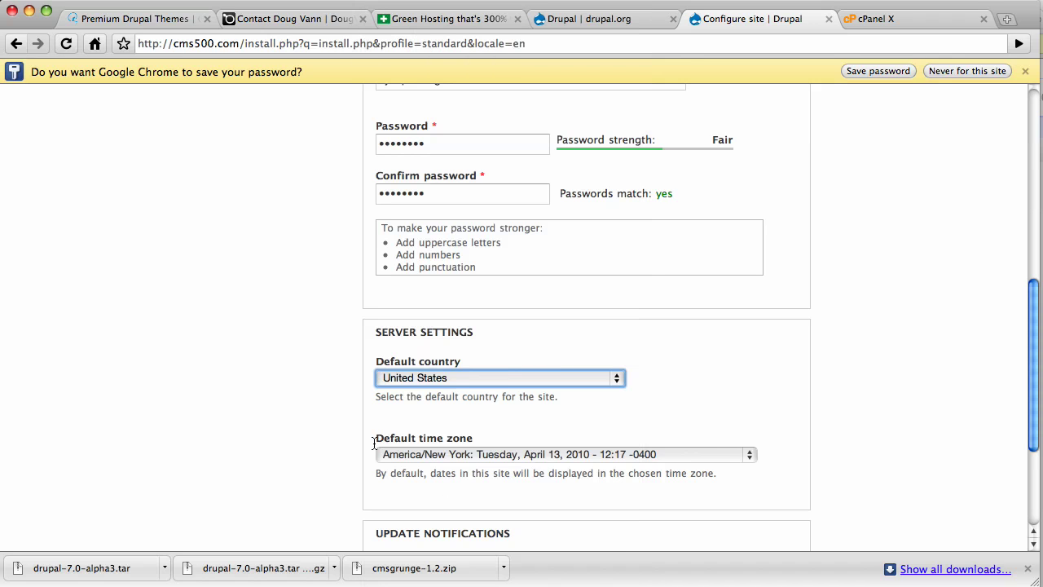
click(261, 421)
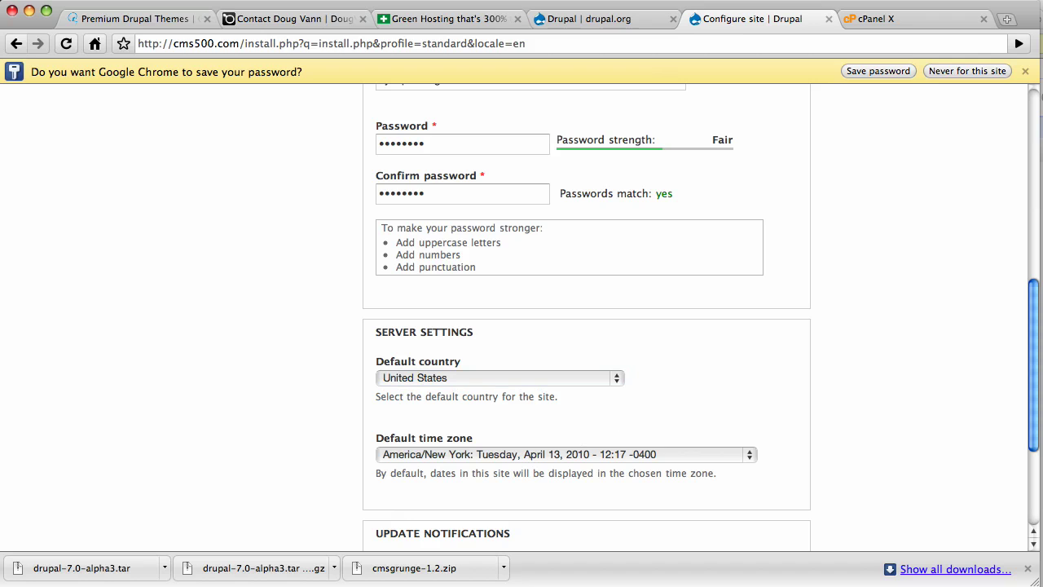
drag(1032, 389, 1025, 456)
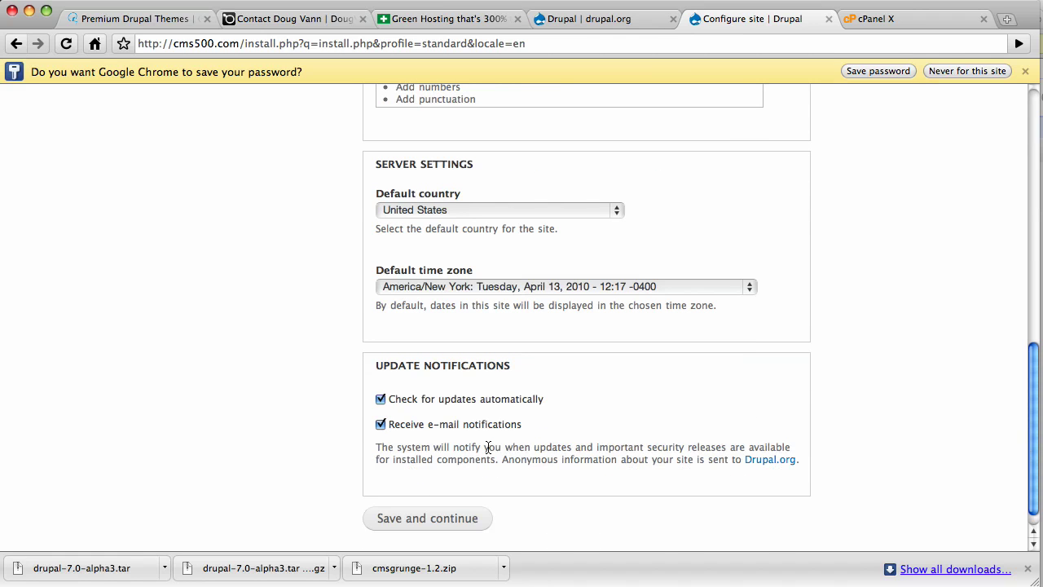
Save the Configure site form to complete the Drupal installation.
click(433, 522)
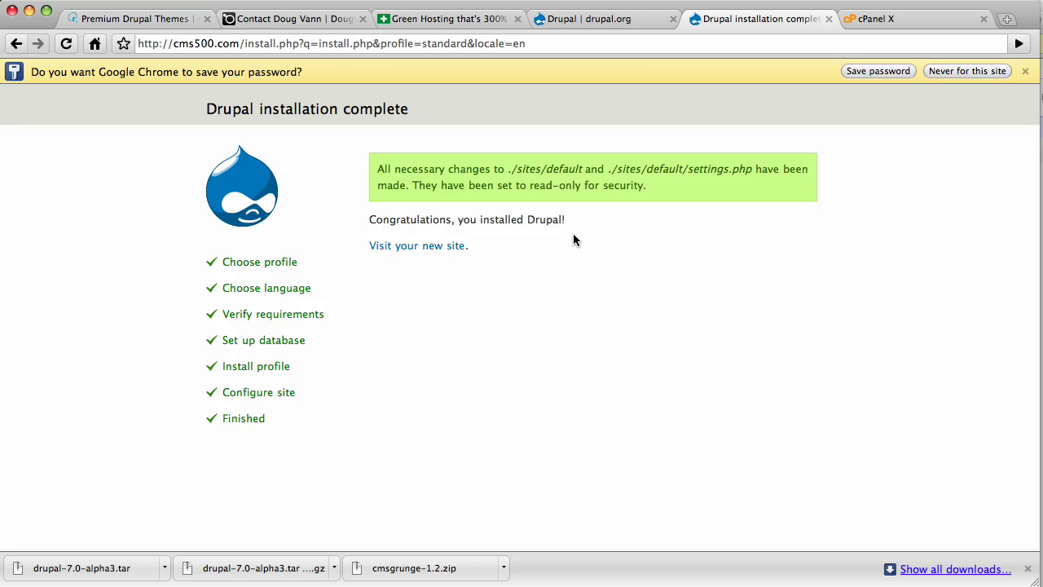
Open the new cms500.com site, then bring the GreenGeeks hosting tab forward.
click(448, 246)
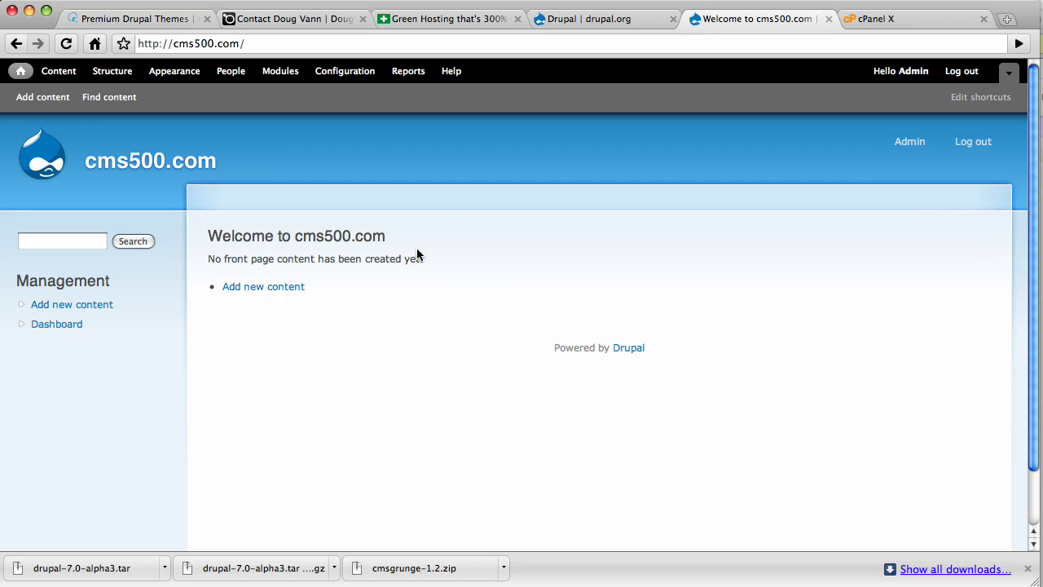
click(410, 18)
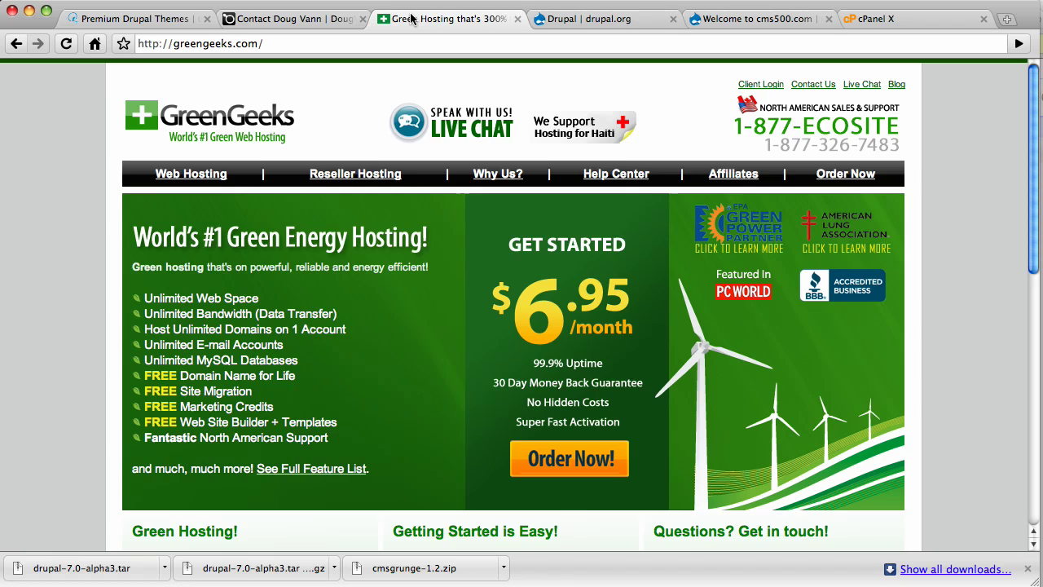
Cycle through the cPanel, drupal.org and contact results tabs, ending on CMS QuickStart themes.
click(900, 19)
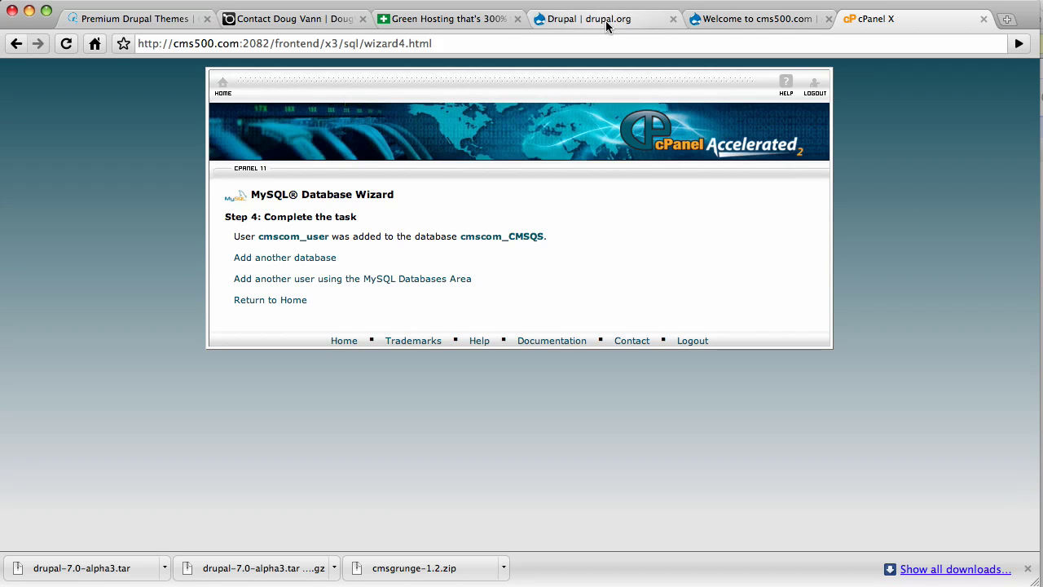
click(606, 19)
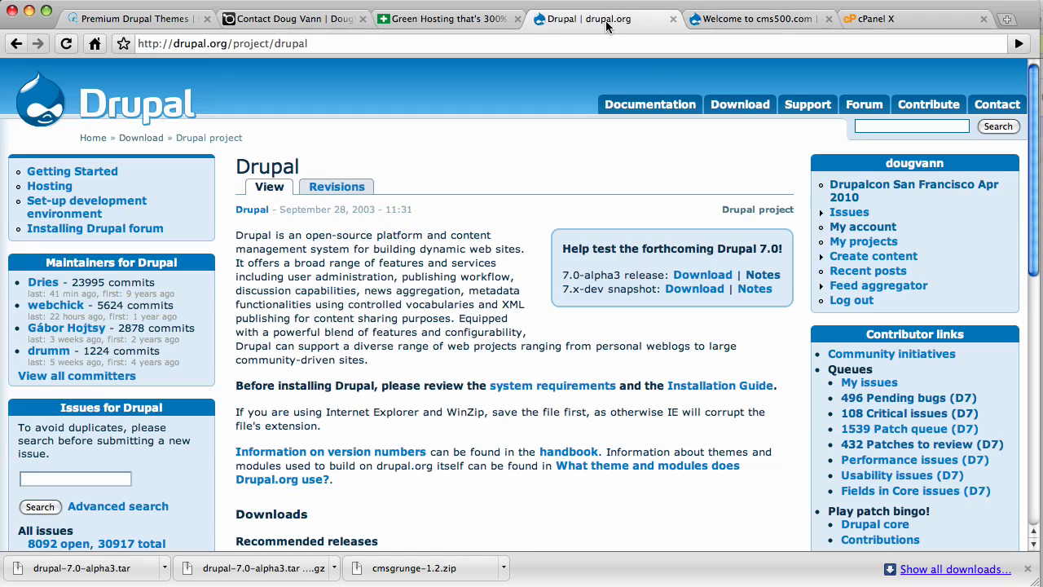
click(281, 19)
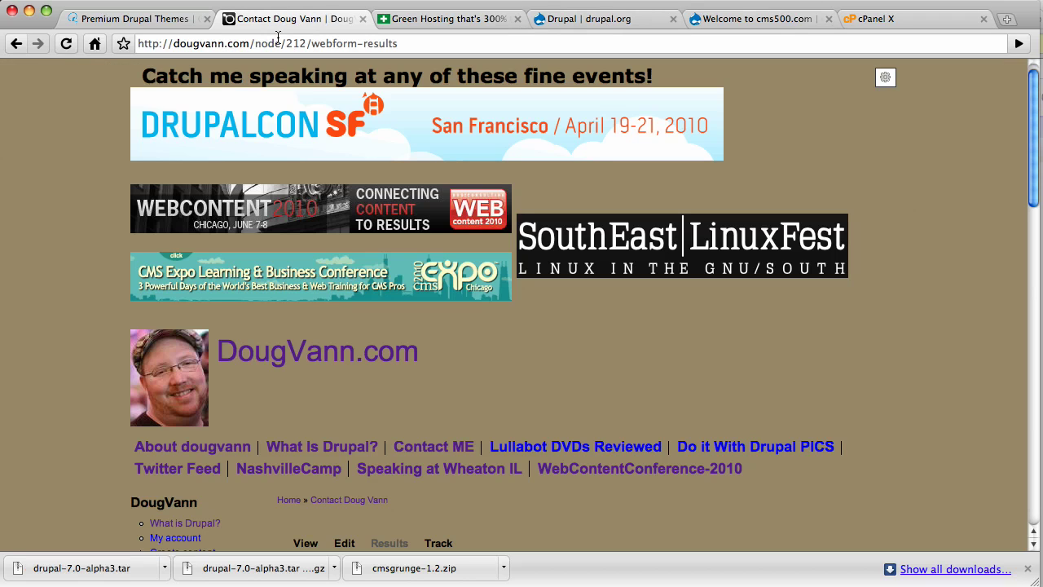
click(118, 21)
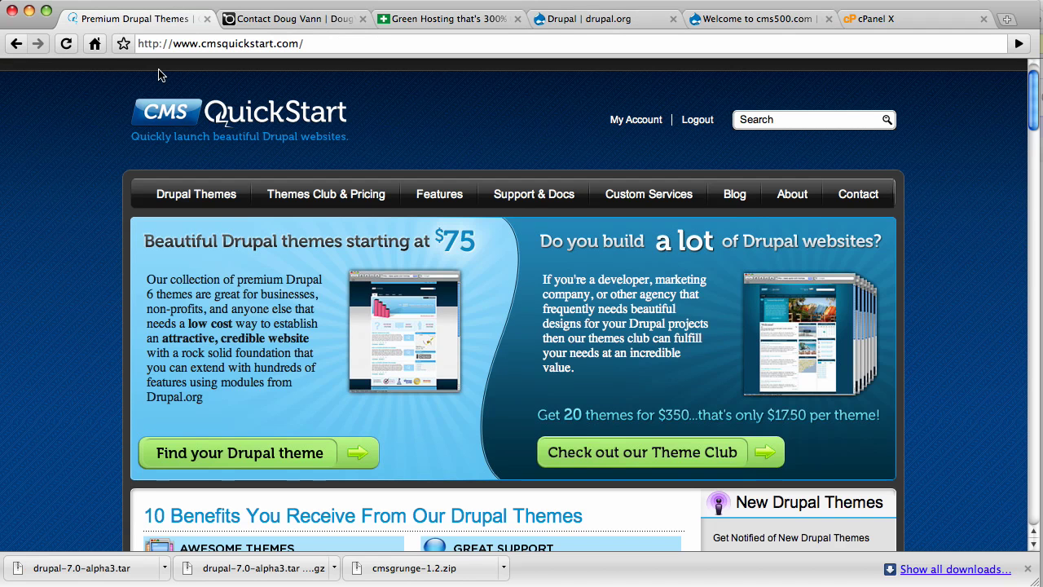